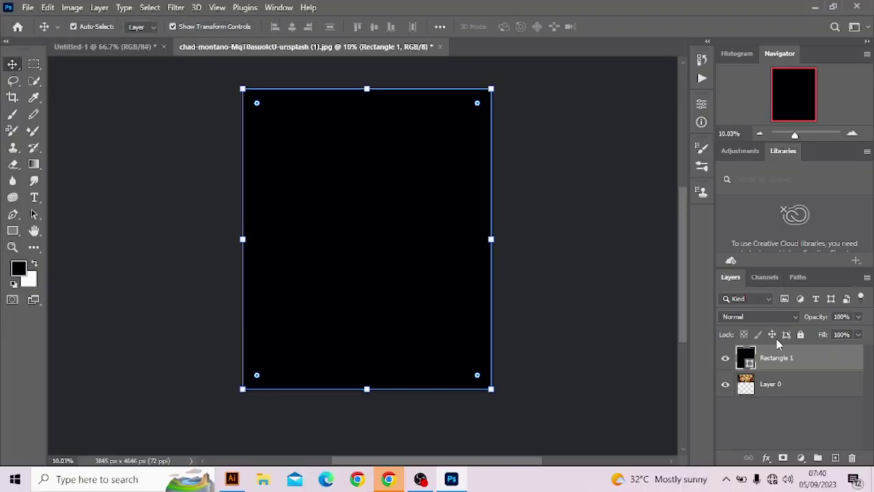
Step: Drag Layer 0 (the pizza photo) above Rectangle 1 in the Layers panel
left_click_drag(779, 359, 778, 393)
Step: Open the salad photo from the ILLUSTRATOR folder on the New Volume (E:) drive
left_click(28, 7)
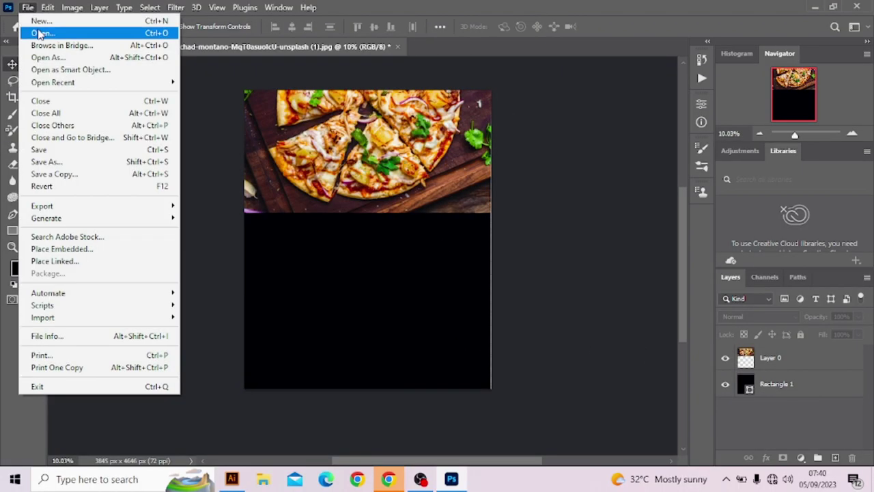
left_click(39, 34)
left_click(65, 283)
double_click(244, 202)
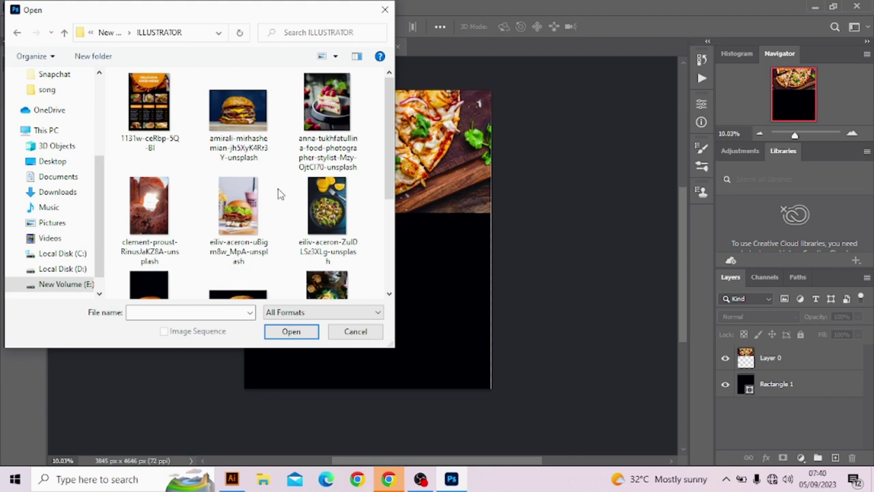
left_click(326, 205)
left_click(291, 331)
Step: Crop the salad photo square around the plate, undoing an over-tight second crop
key("c")
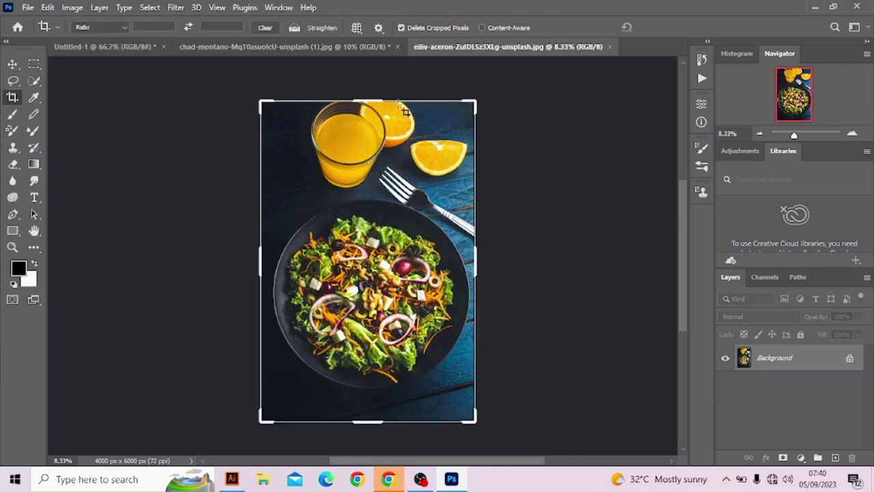
left_click_drag(405, 112, 405, 198)
left_click_drag(371, 387, 371, 365)
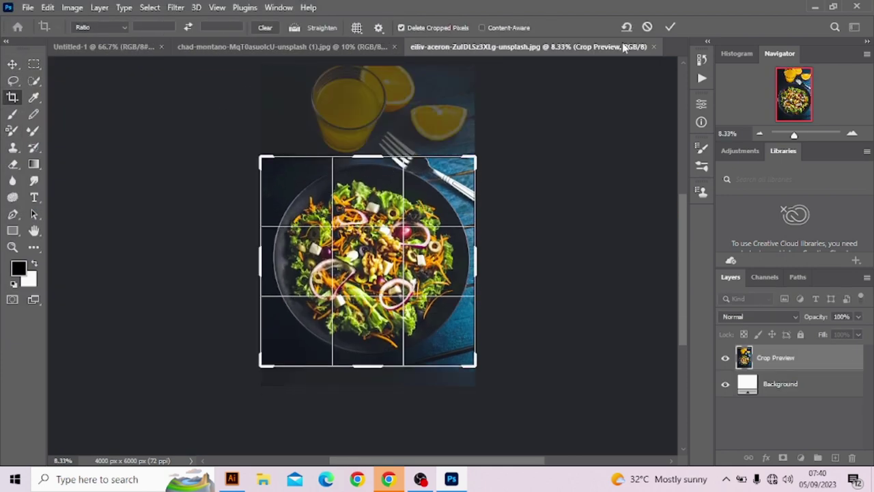
left_click(670, 26)
left_click_drag(318, 179, 314, 176)
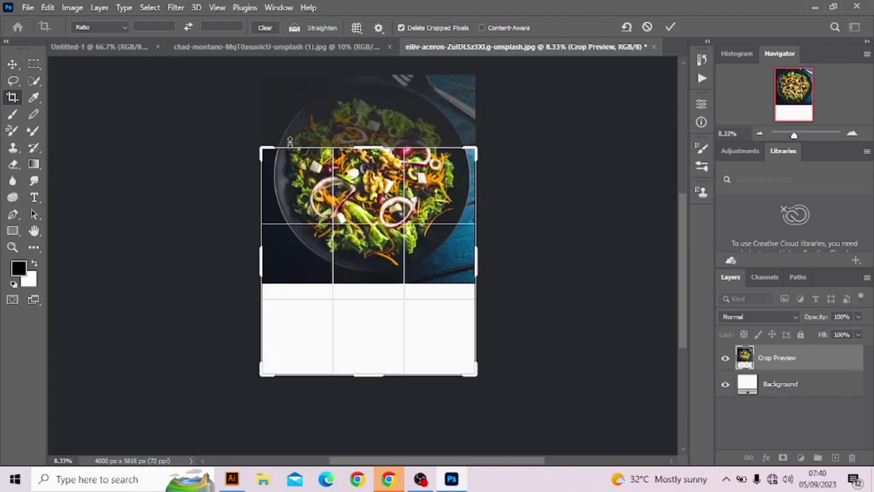
left_click(673, 27)
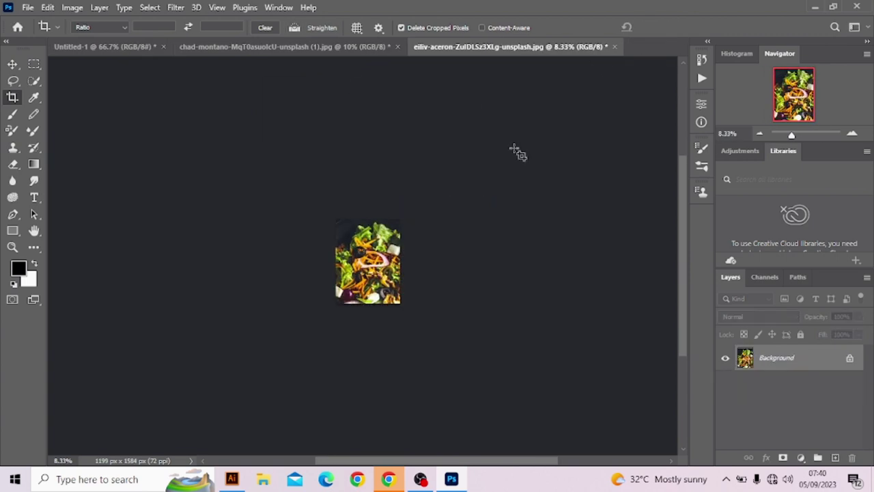
key("ctrl+z")
Step: Bring the salad into the pizza poster, scaled to a thumbnail on the black area
key("v")
mouse_move(284, 108)
left_mouse_down()
mouse_move(287, 46)
mouse_move(362, 304)
left_mouse_up()
mouse_move(412, 375)
left_mouse_down()
mouse_move(316, 262)
mouse_move(286, 251)
left_mouse_up()
left_click(633, 27)
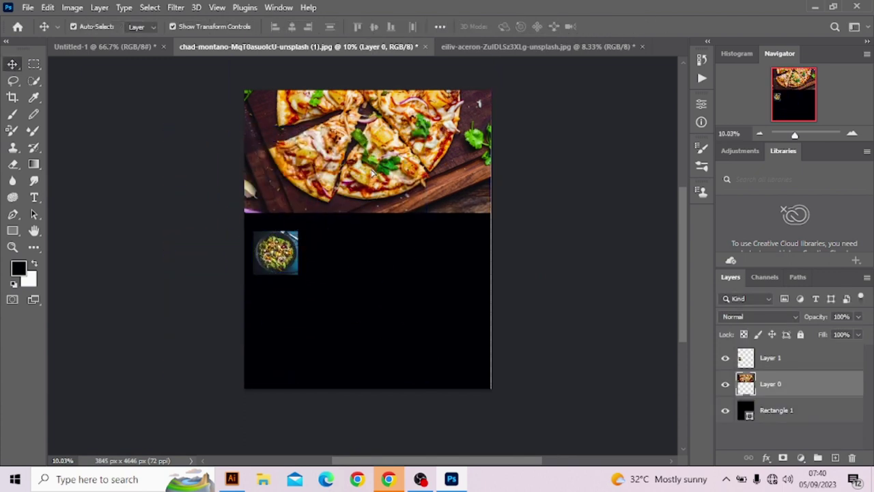
left_click_drag(356, 164, 355, 141)
mouse_move(274, 236)
left_mouse_down()
mouse_move(283, 225)
mouse_move(305, 248)
left_mouse_up()
Step: Close the salad file without saving and open the burger photo
left_click(642, 46)
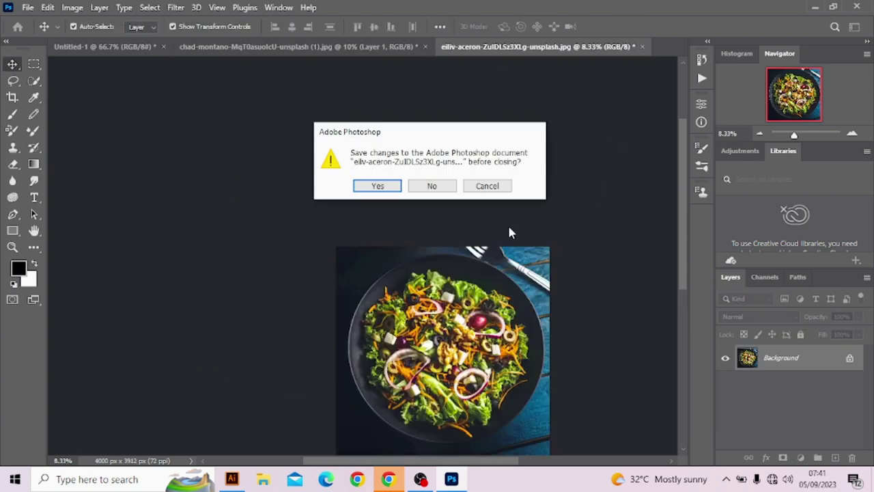
left_click(429, 185)
left_click(28, 7)
left_click(51, 38)
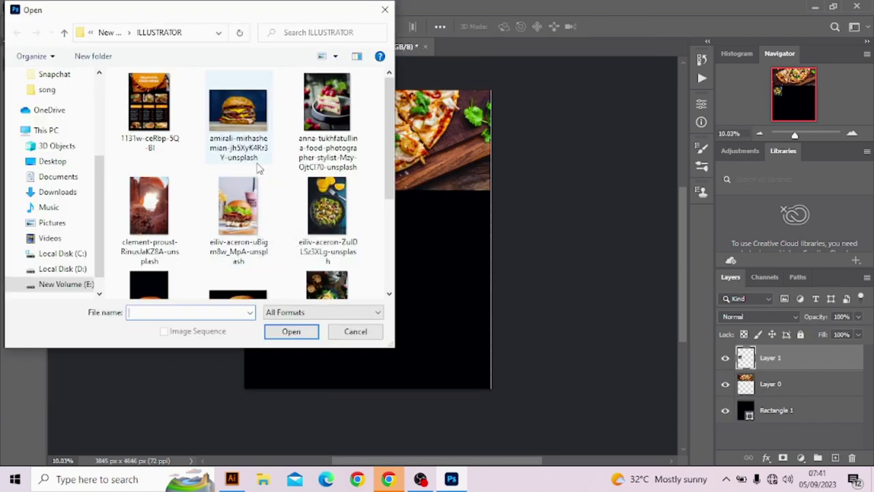
scroll(259, 167, "down", 1)
scroll(260, 167, "up", 1)
left_click(243, 209)
left_click(285, 334)
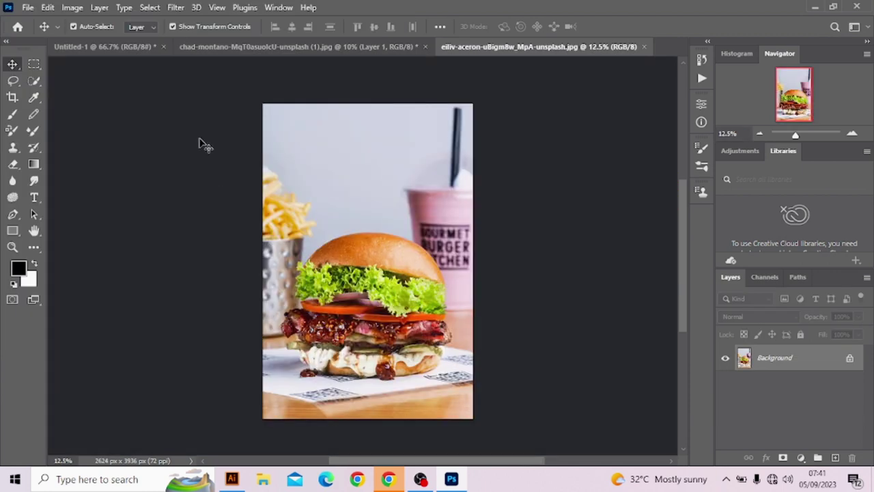
Step: Crop the burger photo, trimming its top and bottom edges
key("c")
left_click_drag(368, 101, 363, 156)
left_click_drag(366, 367, 366, 358)
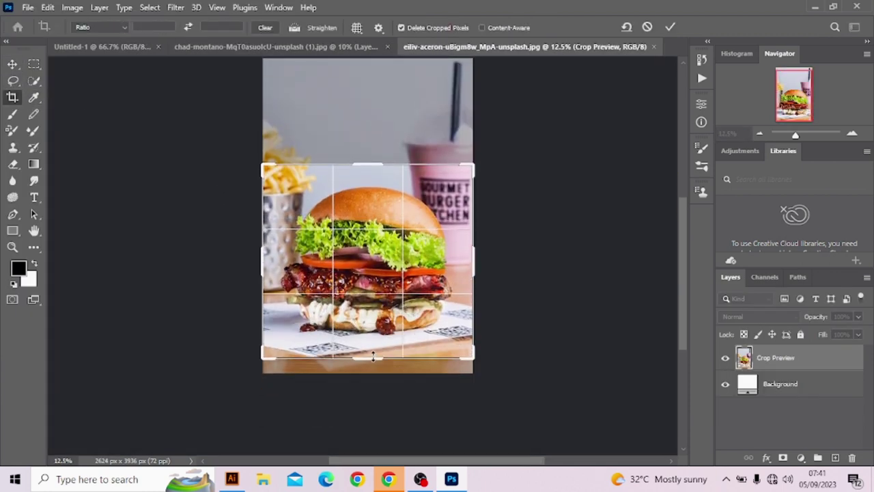
double_click(327, 306)
Step: Bring the burger into the poster, shrink it beside the salad, and close its file unsaved
left_click(12, 62)
left_click_drag(367, 259, 385, 277)
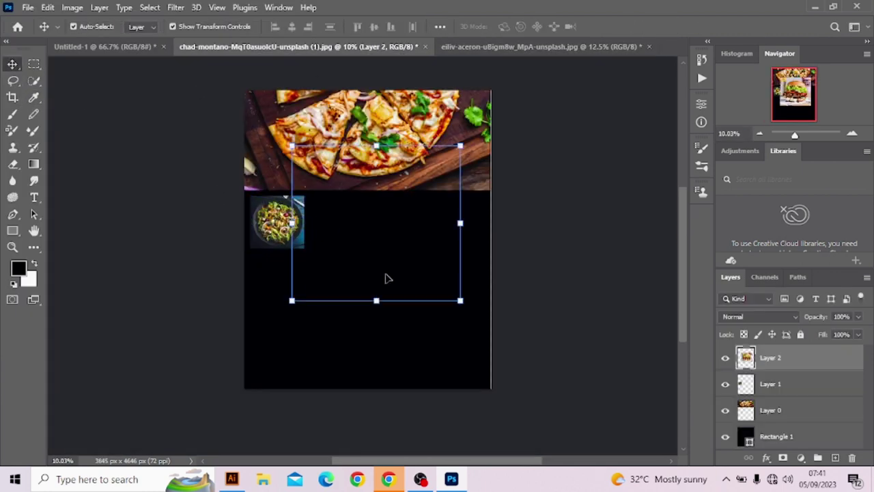
left_click_drag(291, 189, 385, 235)
left_click_drag(421, 268, 352, 228)
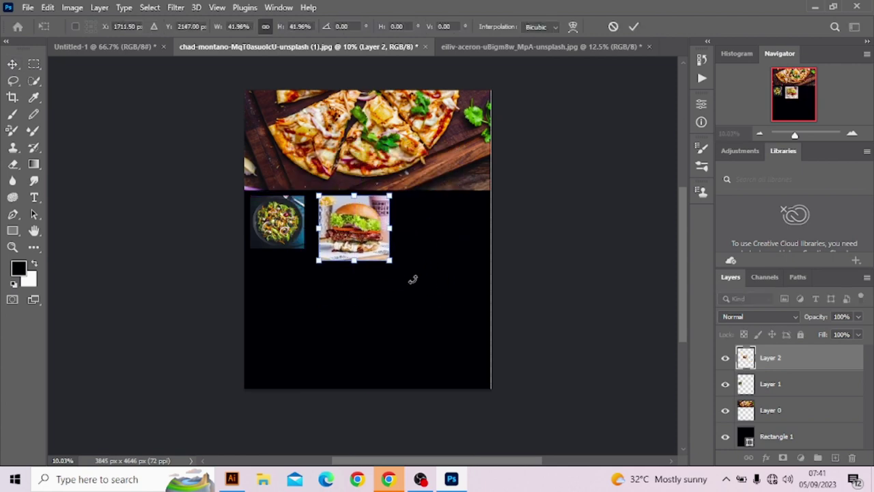
left_click_drag(390, 263, 380, 251)
left_click(634, 26)
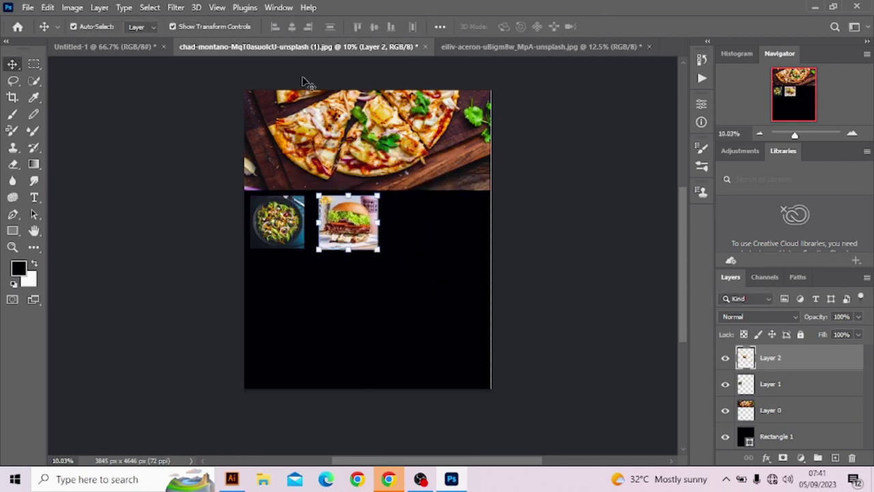
left_click(650, 47)
left_click(48, 6)
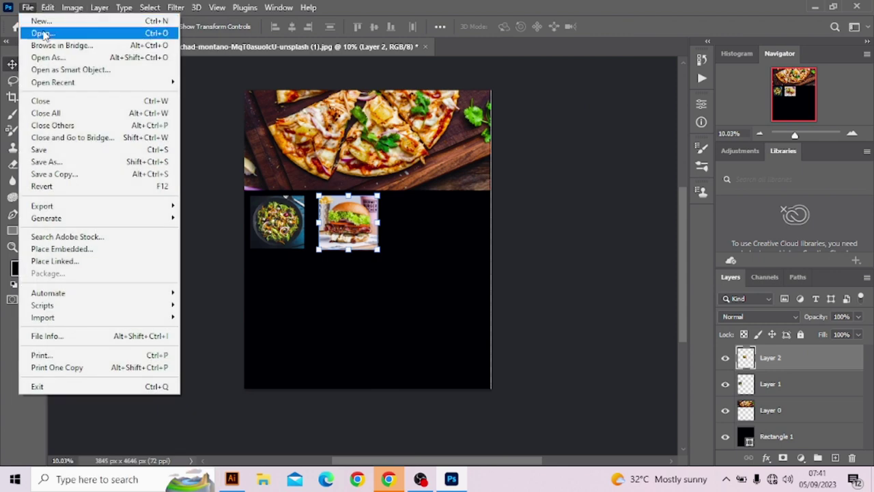
Step: Open the joseph-gonzalez egg-and-avocado dish photo
left_click(31, 31)
scroll(296, 205, "down", 3)
scroll(326, 158, "down", 2)
left_click(325, 158)
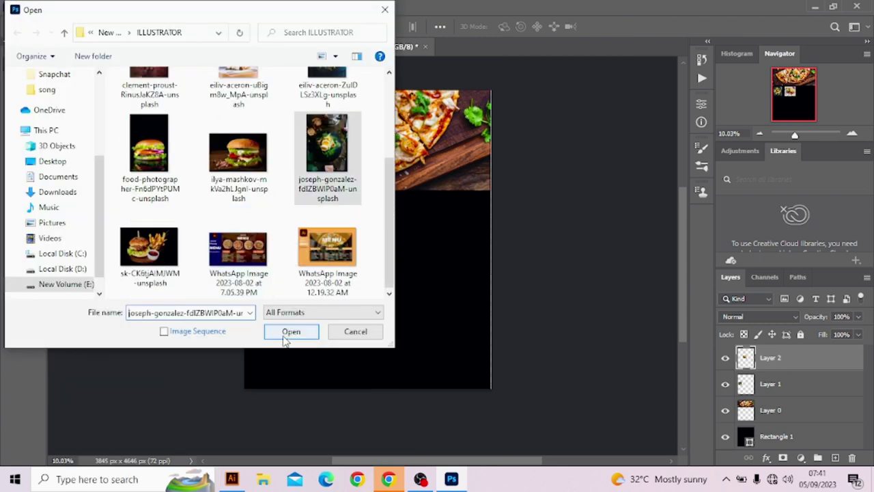
left_click(289, 332)
Step: Crop the egg dish photo, trimming its top and bottom
key("c")
left_click_drag(389, 130, 390, 157)
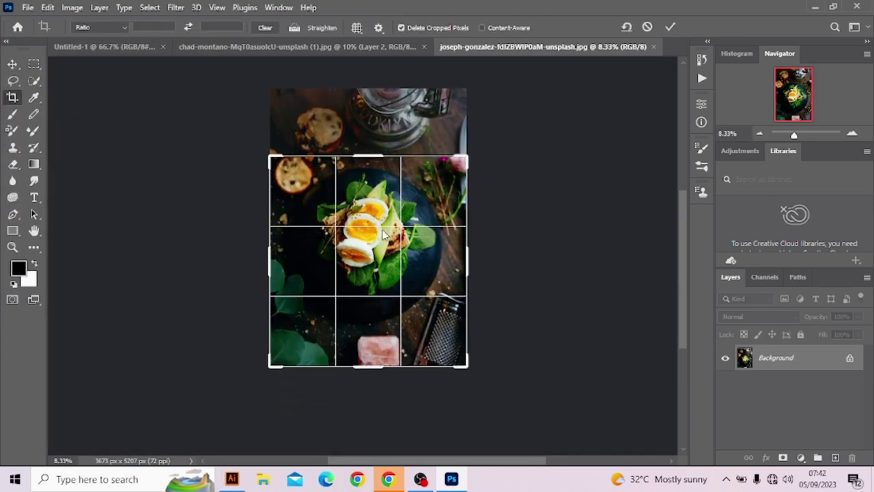
left_click_drag(369, 364, 369, 338)
key("Return")
Step: Bring the egg dish into the poster, scaled down beside the burger
key("v")
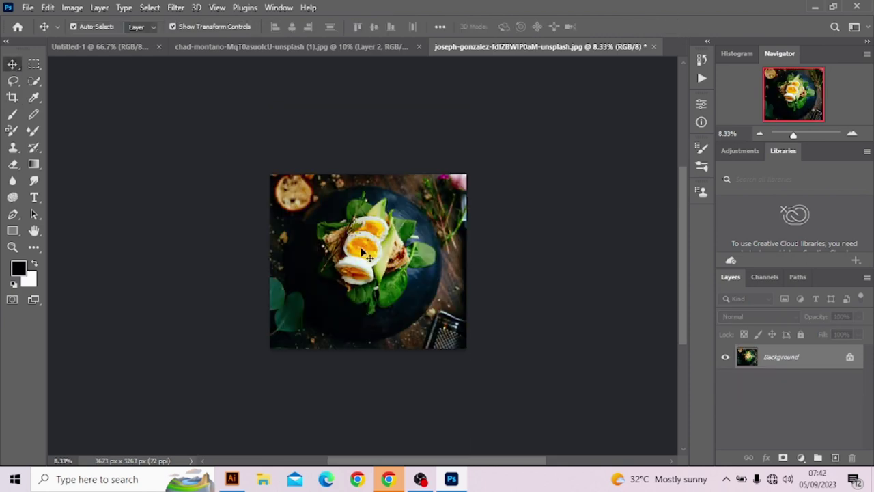
left_click_drag(393, 268, 447, 250)
left_click_drag(545, 325, 396, 189)
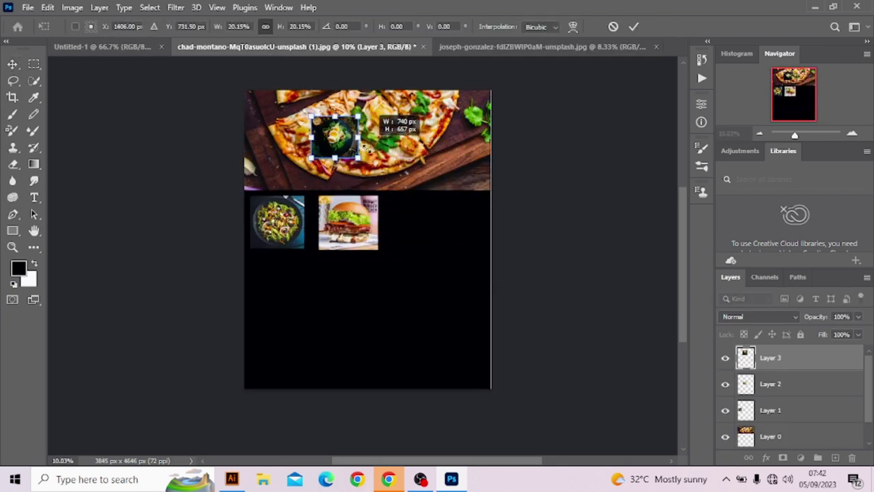
left_click_drag(353, 153, 441, 232)
key("Return")
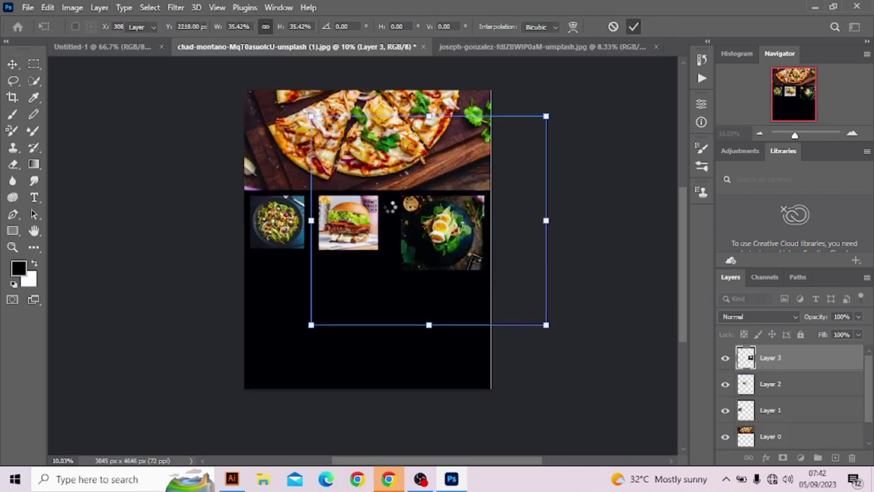
Step: Enlarge the burger thumbnail, then select the salad photo
left_click(345, 226)
left_click_drag(377, 249, 398, 268)
key("Return")
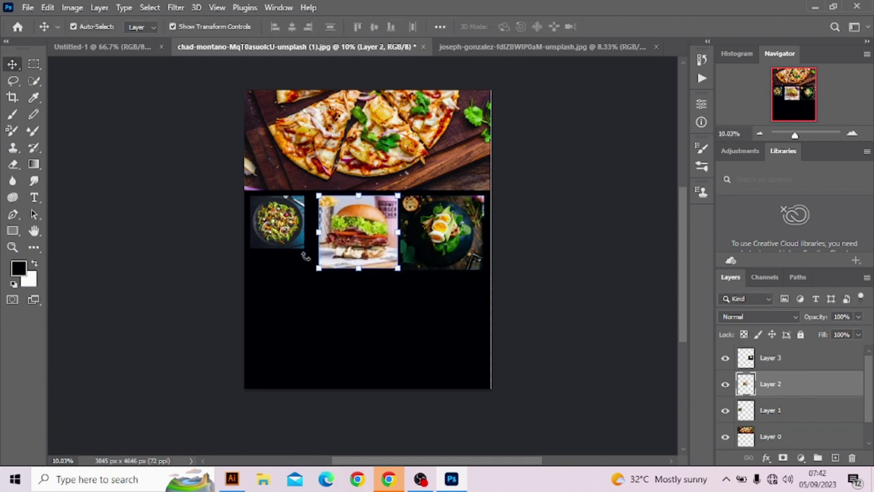
left_click(276, 222)
Step: Enlarge the salad thumbnail and move it to the poster's left edge
left_click_drag(305, 247, 321, 267)
left_click_drag(287, 234, 290, 241)
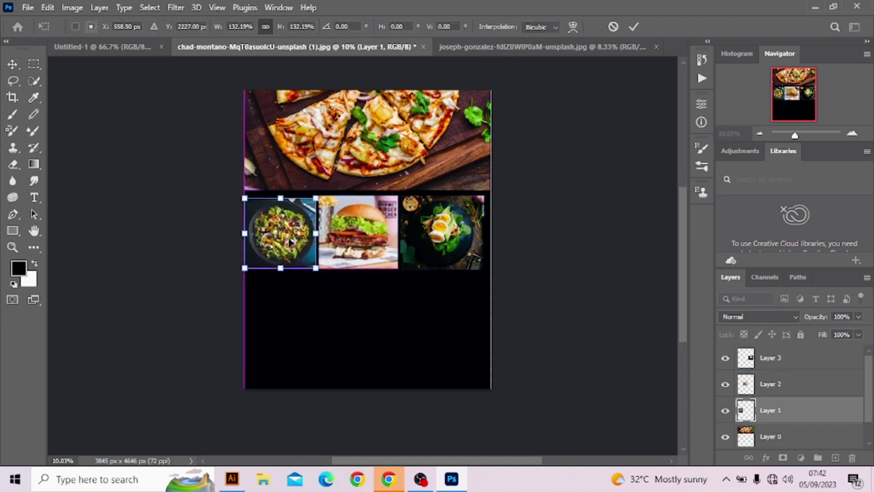
key("Return")
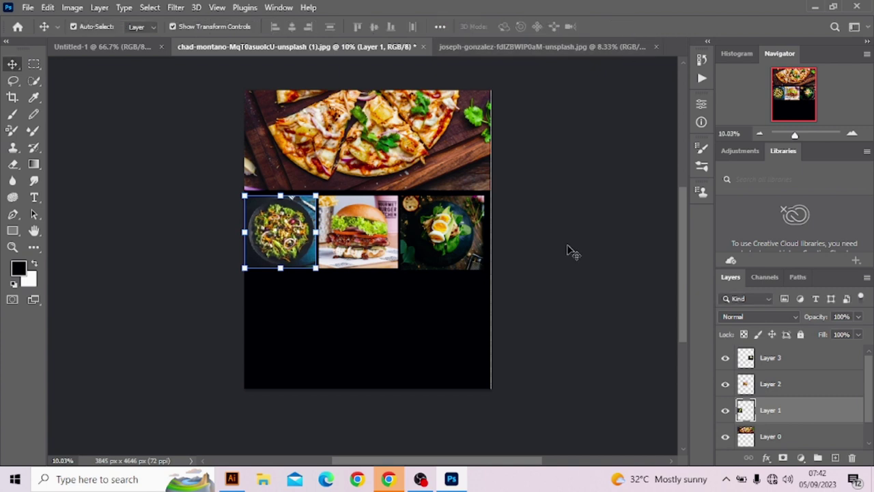
Step: Move the egg dish to the right edge and shift the burger to even the gaps
left_click(444, 232)
left_click_drag(461, 233, 467, 233)
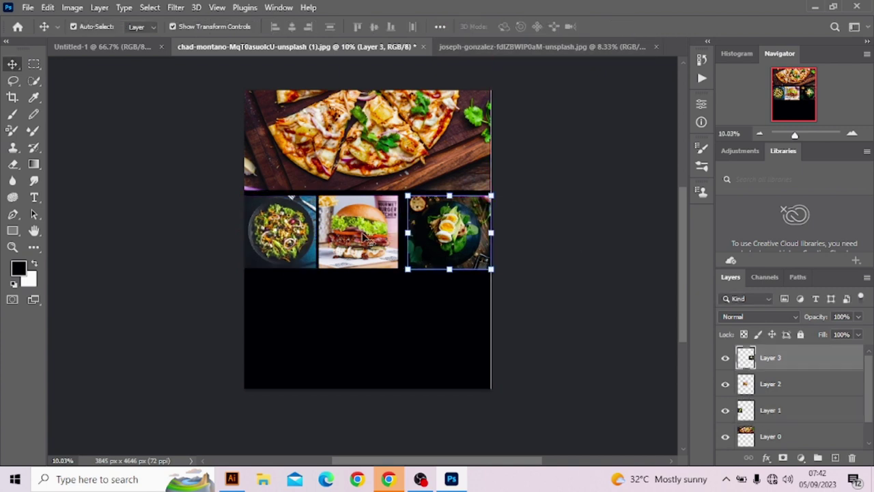
left_click_drag(362, 232, 366, 232)
left_click(548, 250)
scroll(549, 256, "down", 1)
left_click(489, 231)
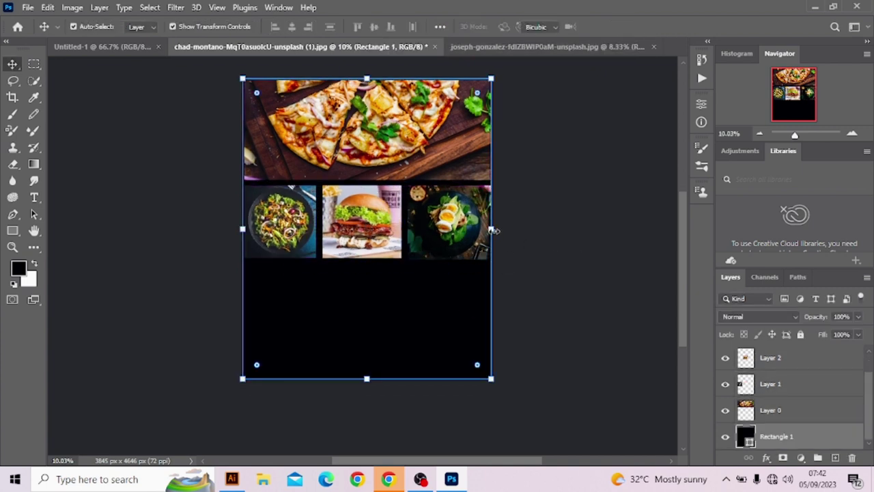
left_click(564, 209)
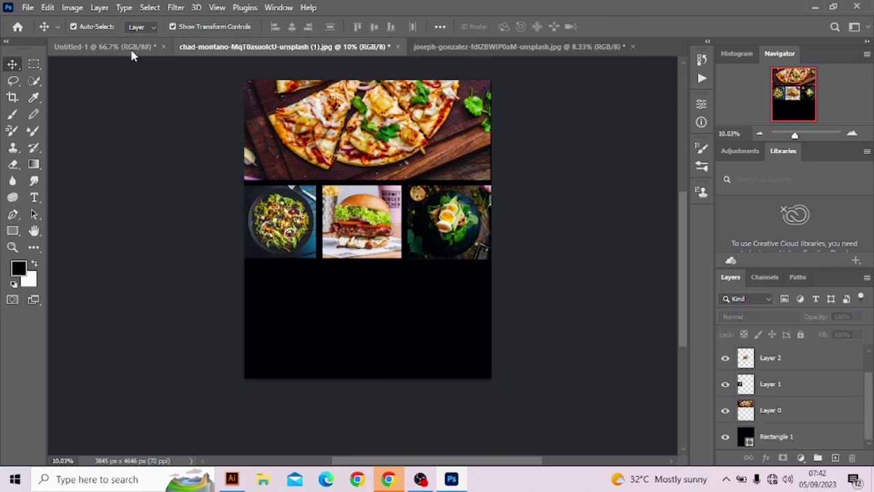
Step: Select the top vector text layer in Untitled-1, then switch to the Illustrator menu design
left_click(106, 47)
scroll(830, 427, "up", 1)
left_click(784, 355)
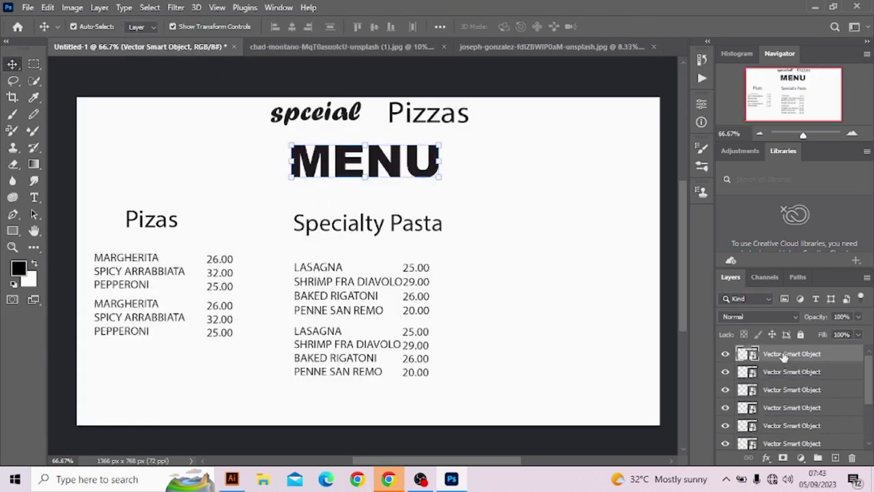
left_click(232, 478)
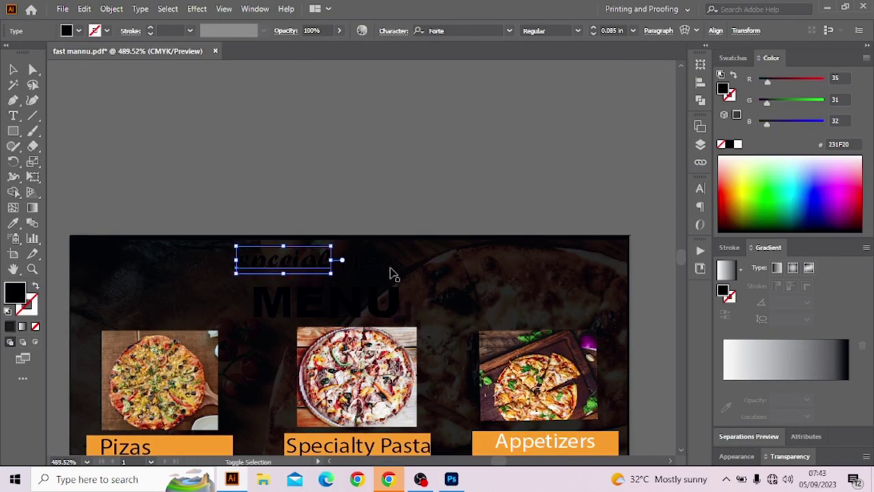
Step: Fill the MENU heading white and place it over the Photoshop pizza header
left_click(738, 143)
mouse_move(328, 274)
left_mouse_down()
mouse_move(396, 302)
mouse_move(372, 87)
mouse_move(368, 97)
left_mouse_up()
left_click(634, 27)
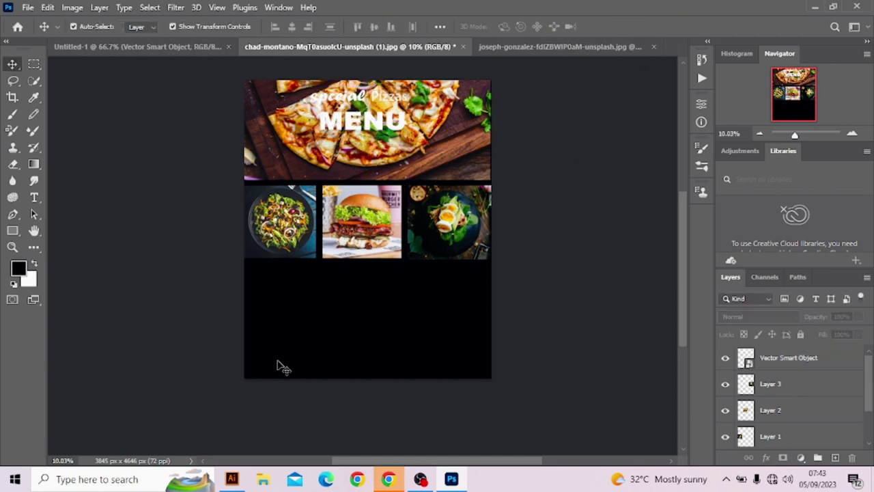
Step: Drag the spceial and MENU title layers from Untitled-1 onto the poster and resize them
left_click(136, 46)
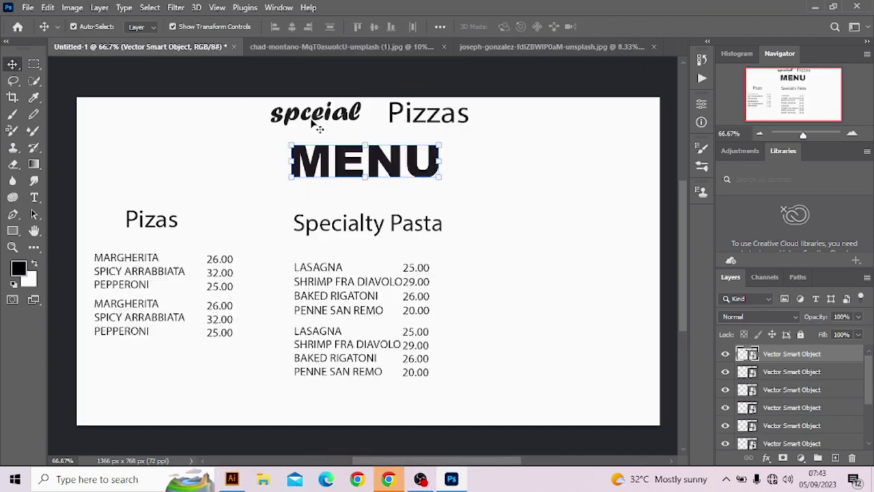
left_click(359, 122, "shift")
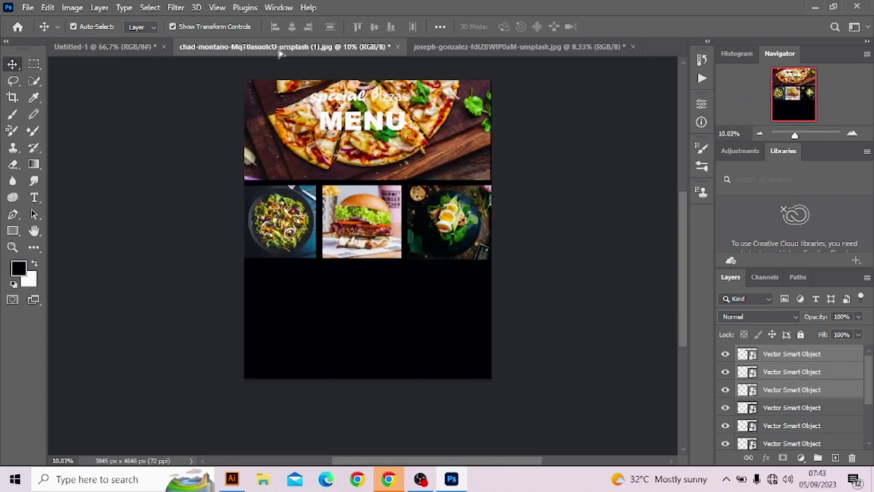
mouse_move(415, 117)
left_mouse_down()
mouse_move(377, 178)
mouse_move(396, 190)
left_mouse_up()
key("ctrl+t")
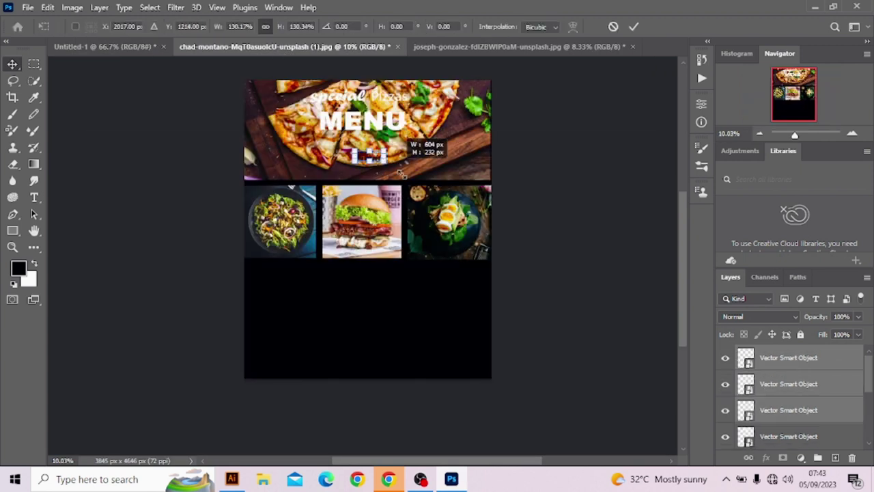
left_click(633, 27)
Step: Move the title text down into the black lower area, then select the header title
mouse_move(383, 123)
left_mouse_down()
mouse_move(101, 193)
mouse_move(383, 273)
left_mouse_up()
left_click(355, 155)
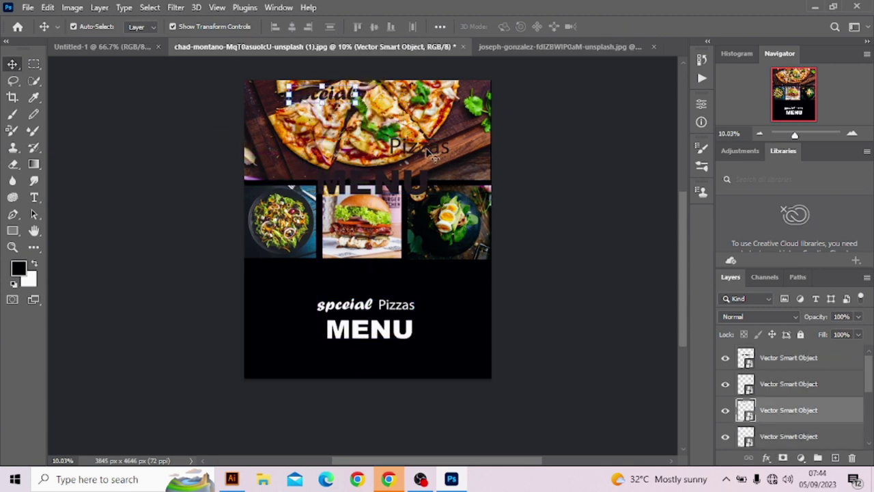
left_click(431, 156)
left_click(634, 27)
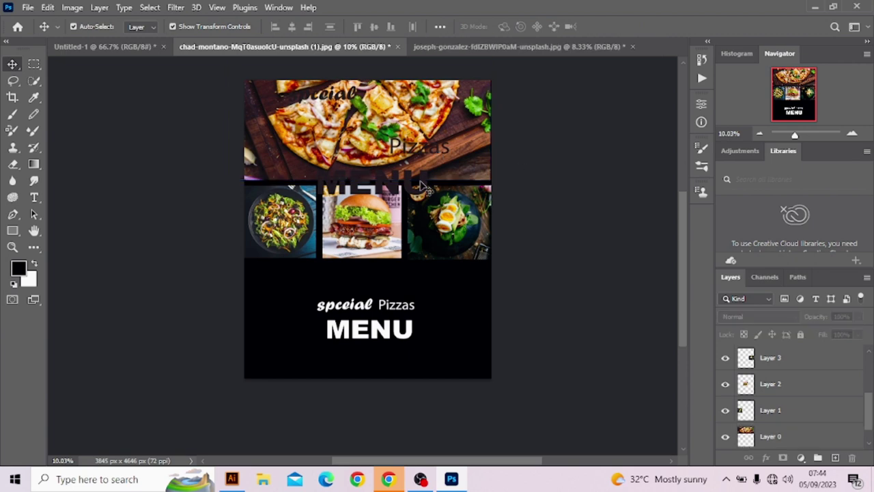
left_click(430, 154)
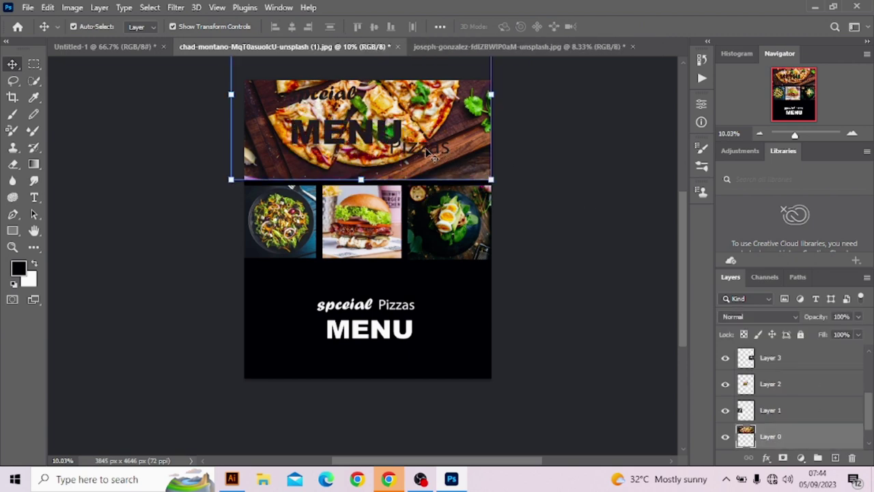
left_click(429, 151)
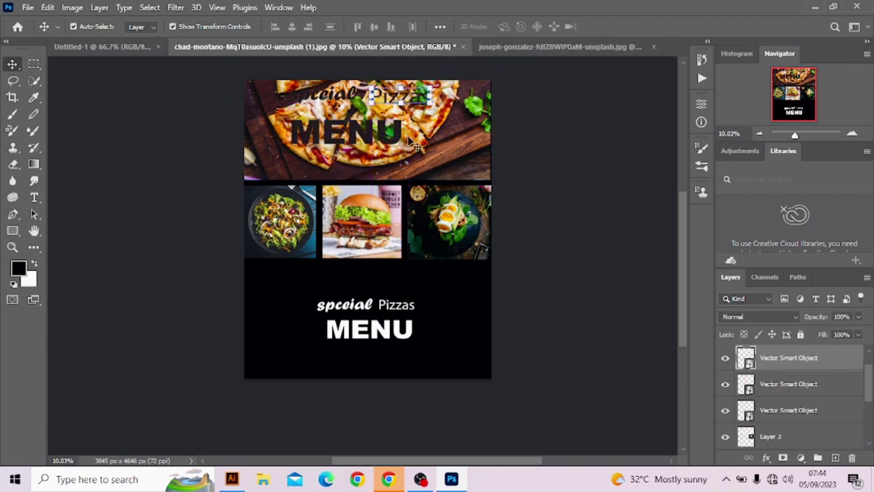
Step: Undo the added titles, then drag in the MENU title again and cancel its placement
key("ctrl+z")
key("ctrl+z")
key("ctrl+z")
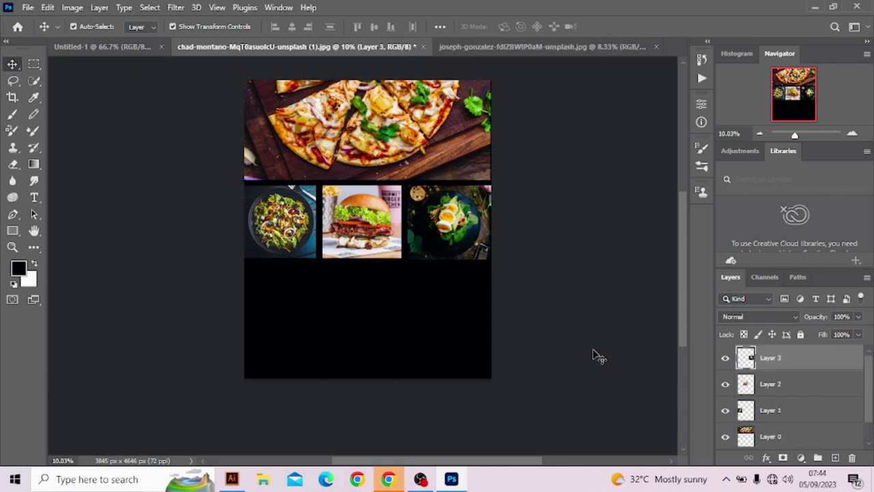
key("ctrl+z")
left_click(232, 479)
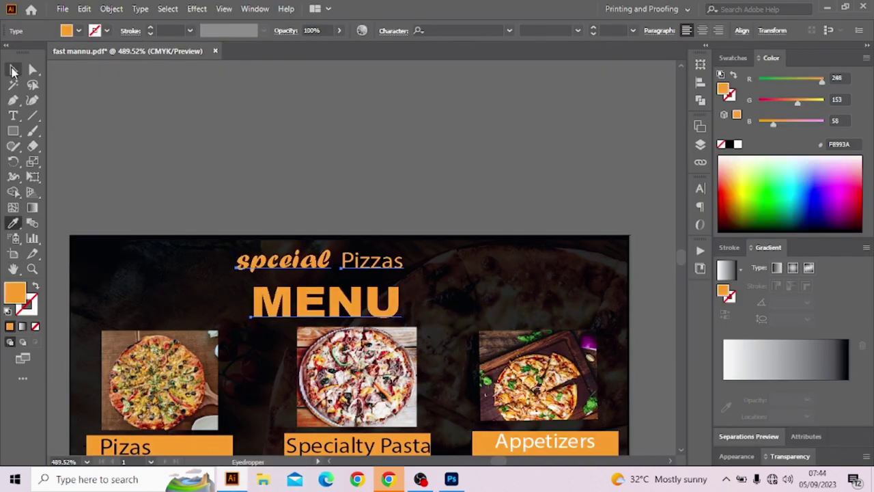
mouse_move(317, 301)
left_mouse_down()
mouse_move(350, 310)
mouse_move(362, 266)
left_mouse_up()
left_click_drag(369, 121, 369, 122)
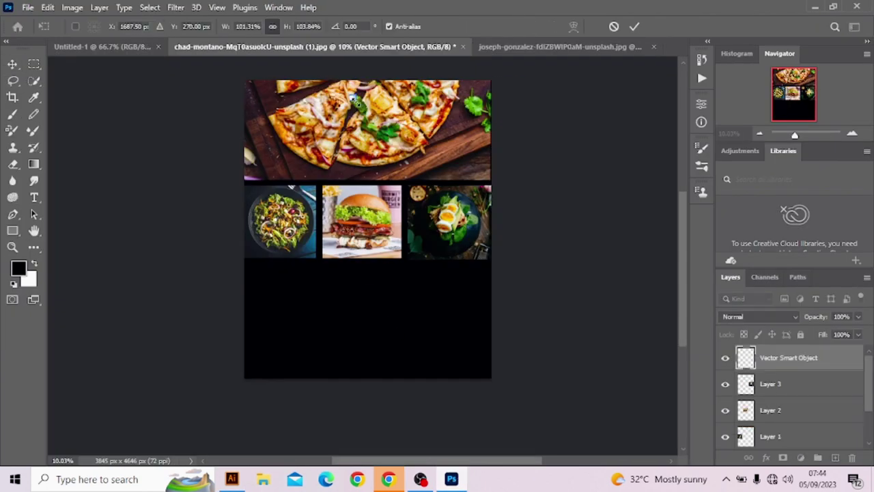
left_click_drag(478, 179, 435, 159)
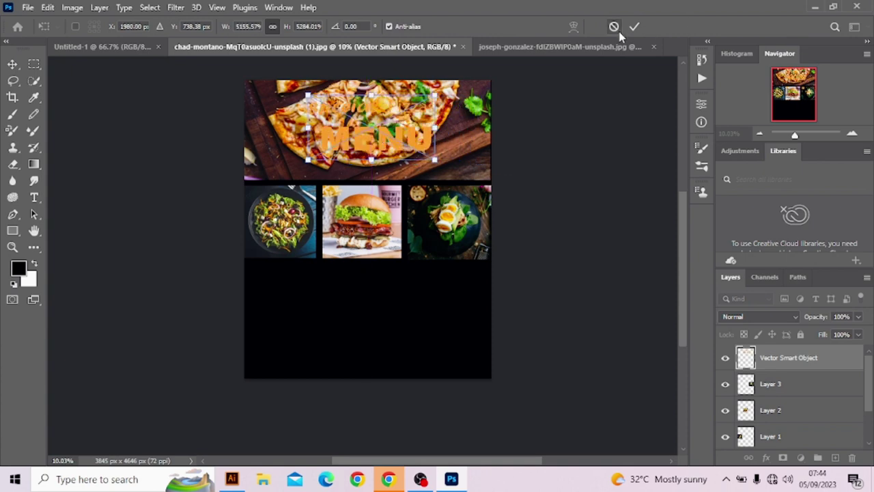
key("Escape")
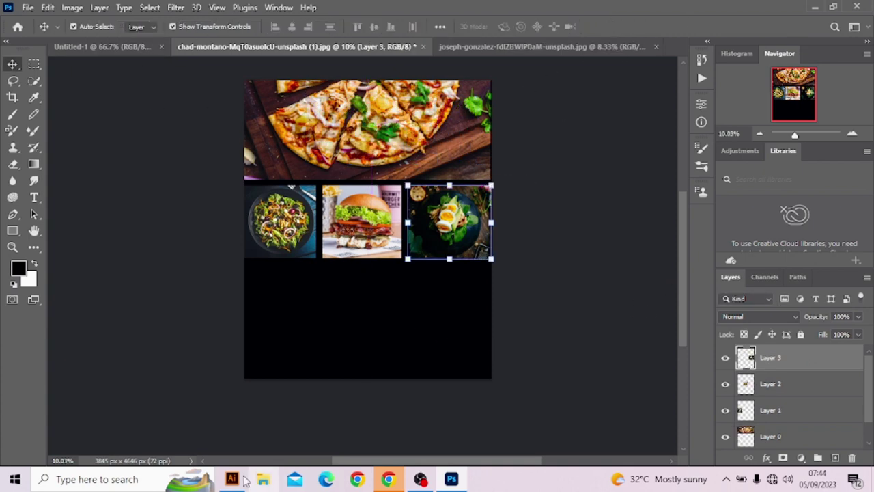
left_click(233, 479)
Step: Drag the pizza price list from Illustrator into the poster's black lower area
scroll(364, 322, "up", 2)
left_click(242, 355)
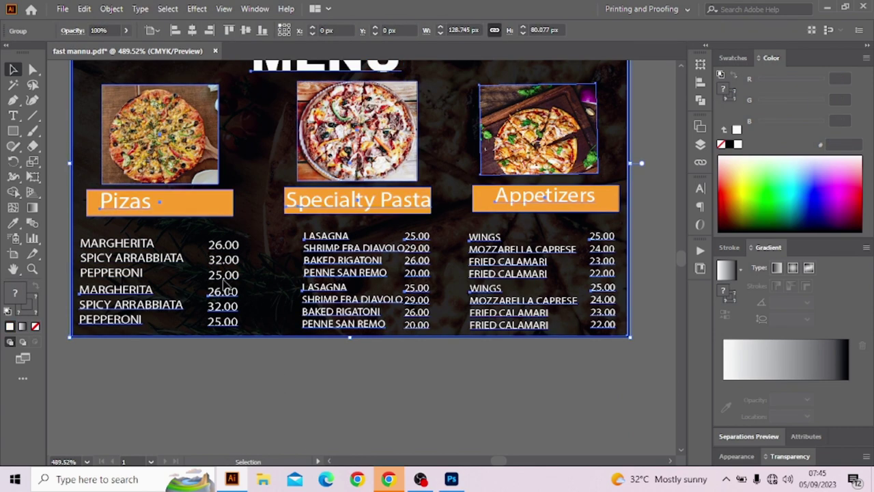
right_click(175, 253)
left_click(120, 254)
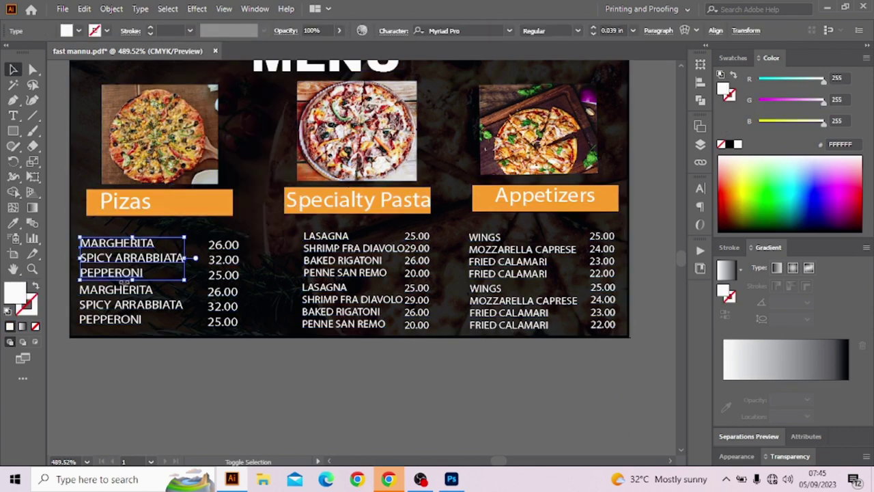
left_click_drag(476, 442, 306, 315)
left_click_drag(355, 341, 306, 306)
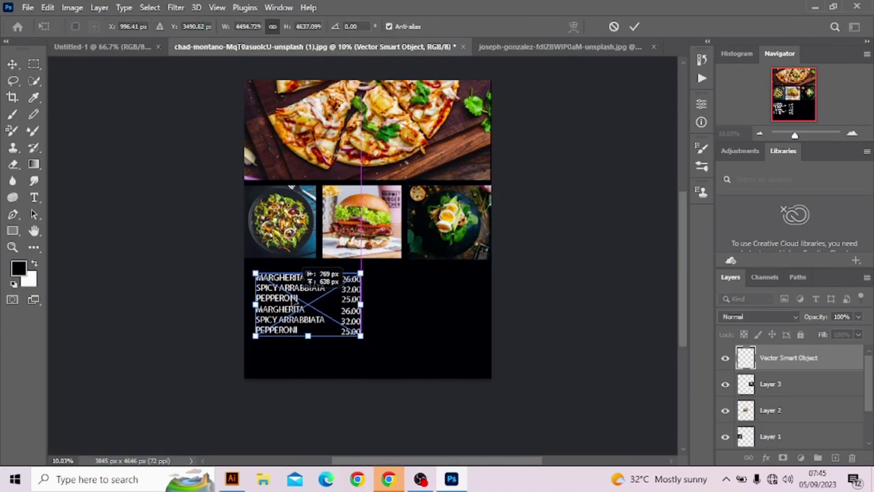
left_click(634, 26)
Step: Select the Specialty Pasta price list in Illustrator and paste it into the Photoshop poster
left_click(241, 481)
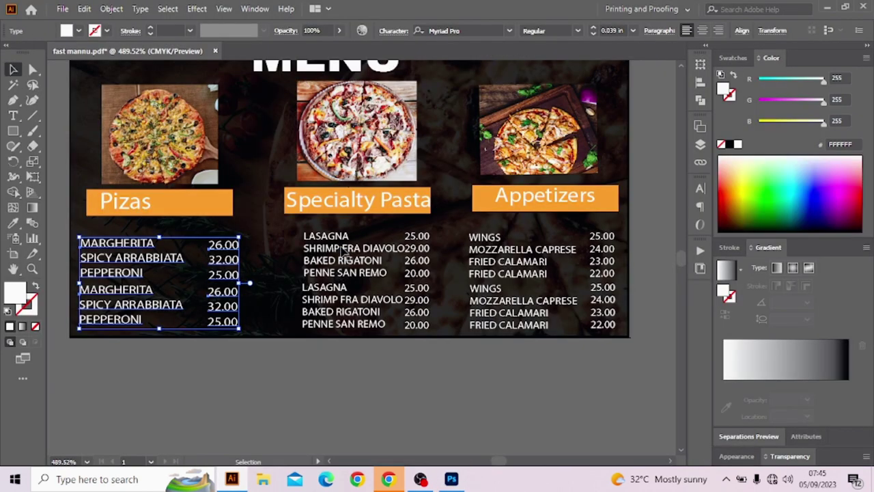
left_click(345, 254)
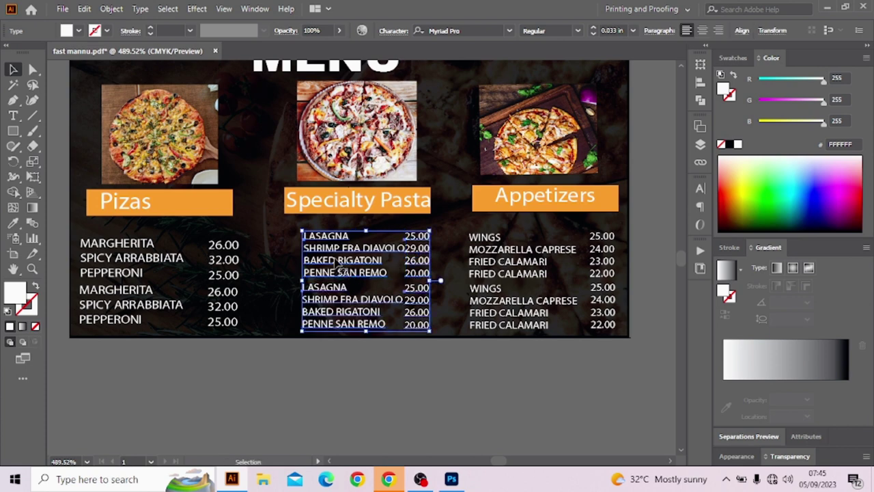
left_click(451, 479)
key("ctrl+v")
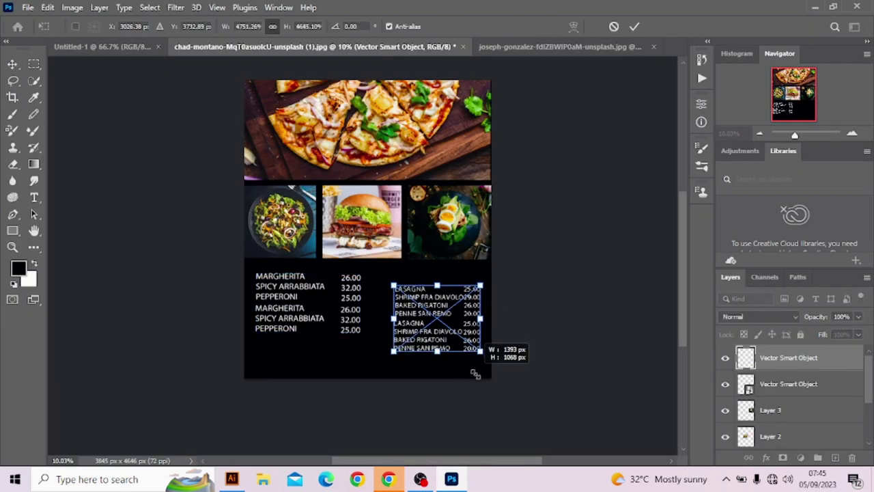
Step: Resize and position the pasta price list beside the pizza price list
left_click_drag(418, 301, 408, 298)
left_click_drag(465, 335, 472, 338)
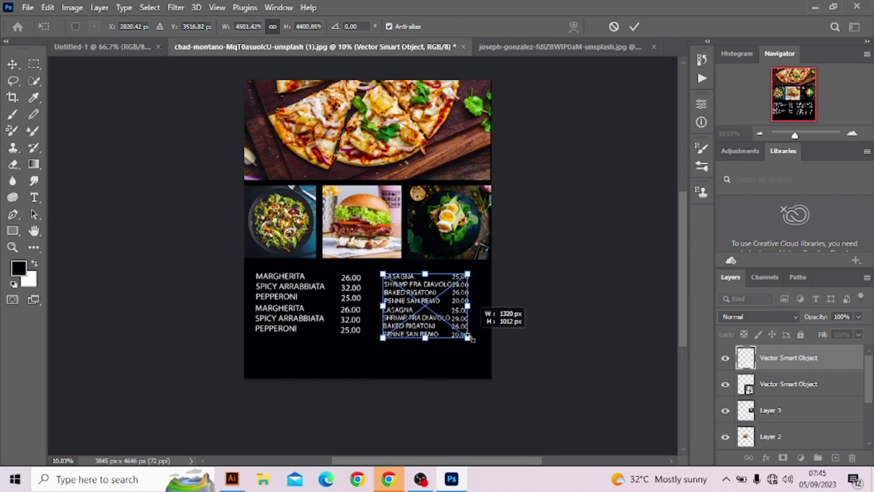
left_click_drag(432, 305, 437, 305)
left_click_drag(431, 337, 431, 332)
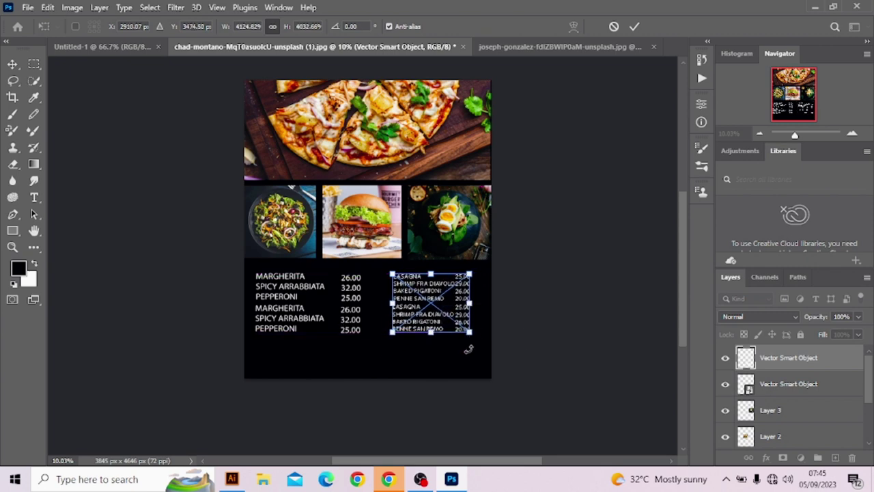
left_click(634, 27)
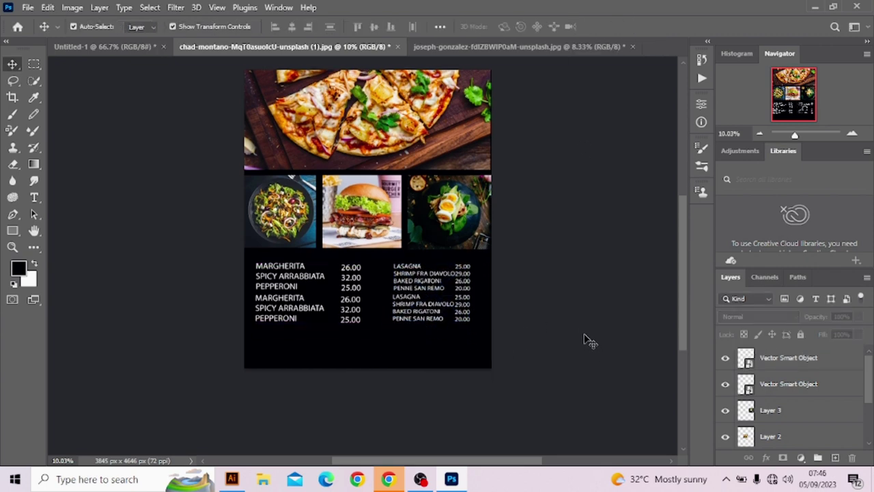
Step: Move the pizza header photo and the three dish photos upward
left_click_drag(352, 146, 353, 132)
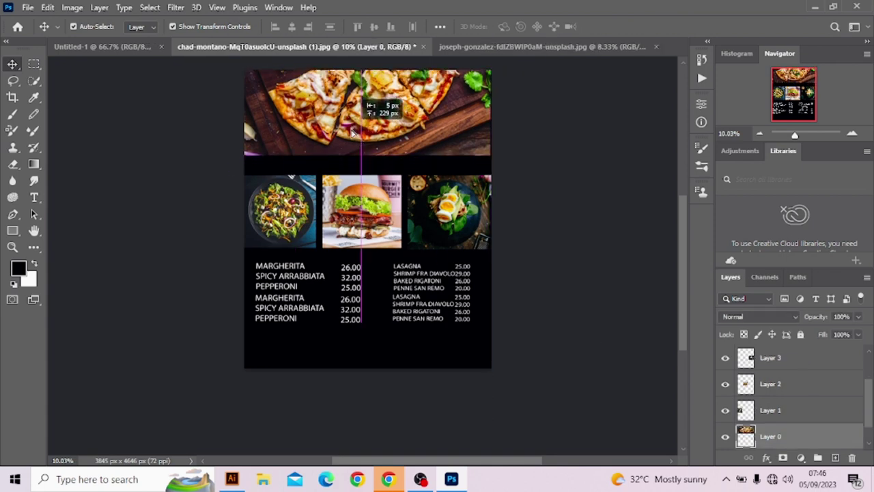
left_click_drag(307, 218, 307, 206)
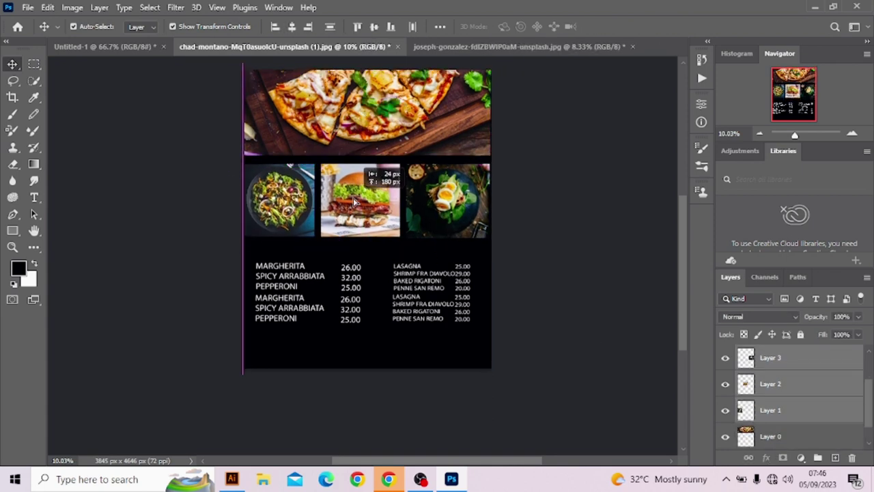
key("ctrl+v")
key("Return")
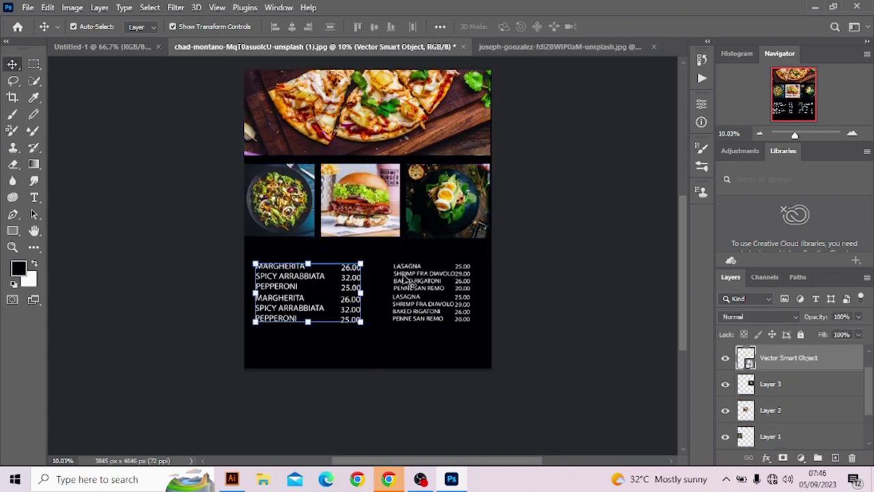
Step: Select both price lists and move them up under the dish photos
left_click(350, 280)
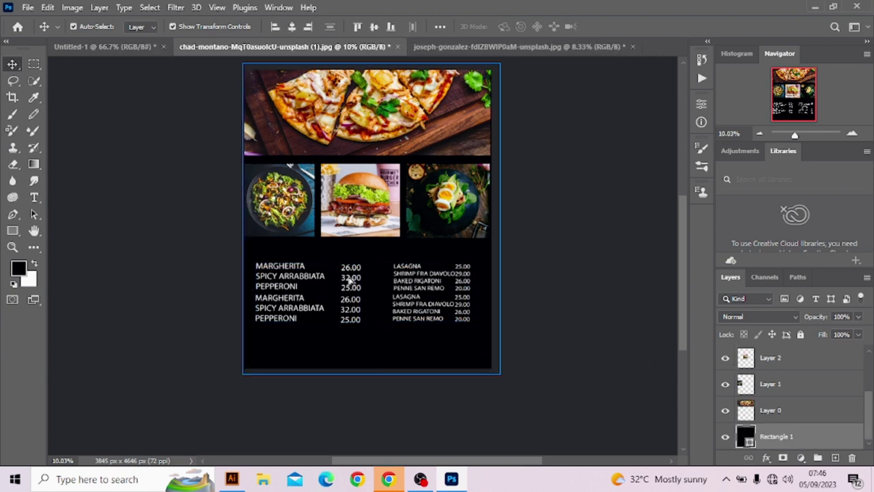
left_click(396, 290)
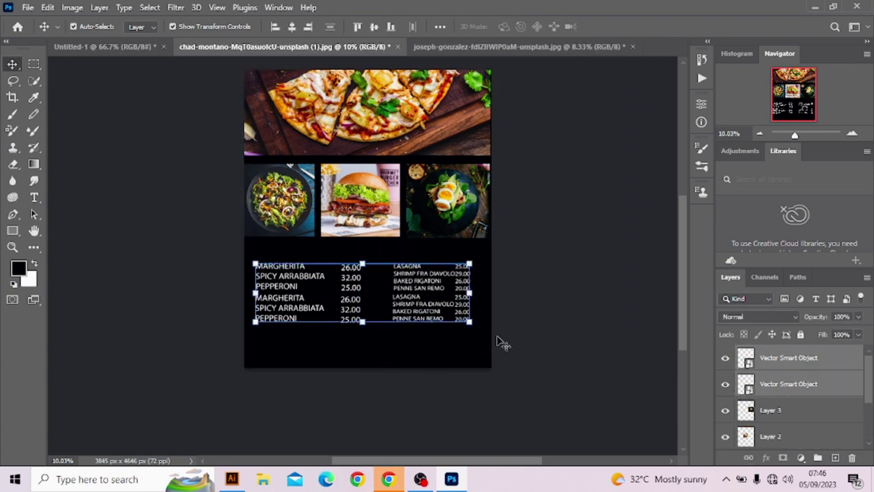
left_click(355, 288)
left_click(430, 294)
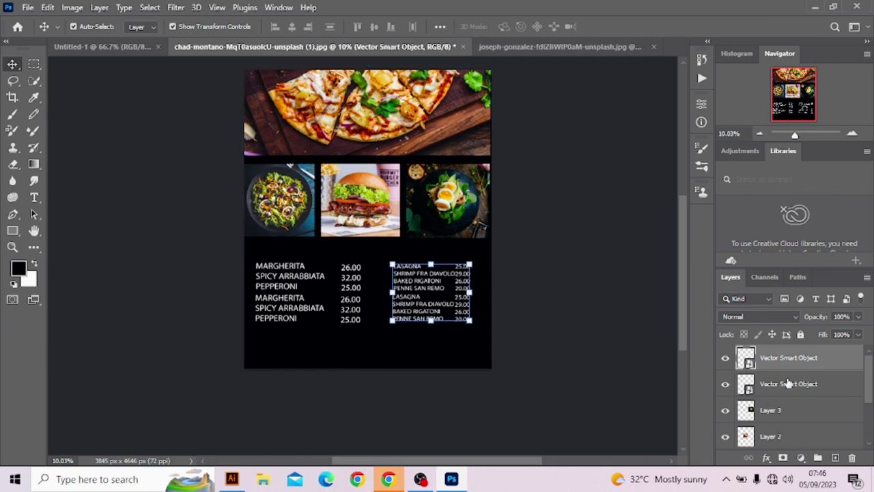
left_click(287, 294, "shift")
left_click(463, 294)
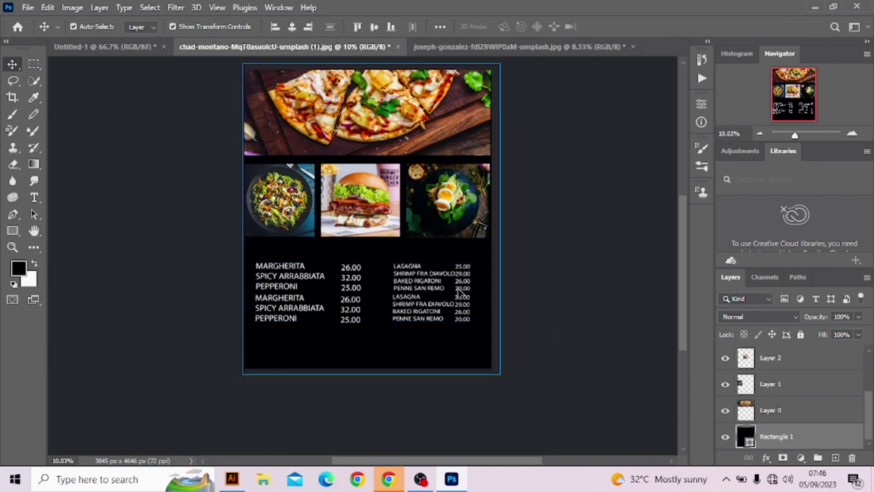
left_click(437, 294)
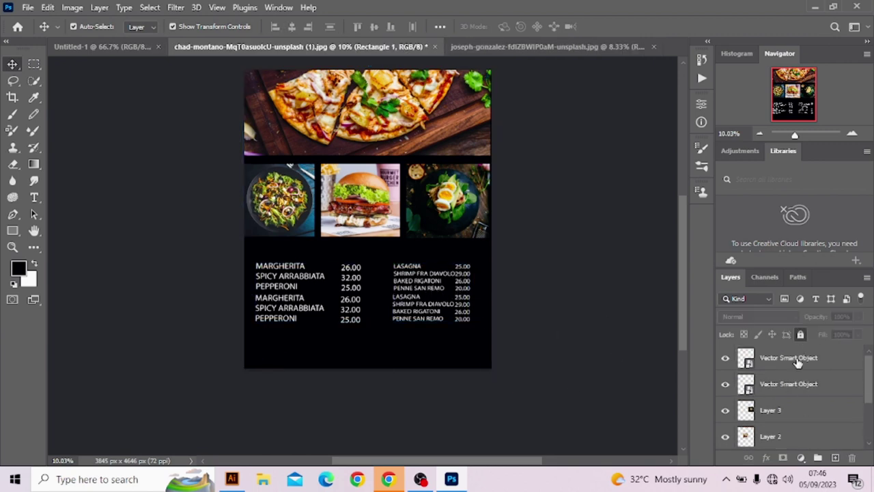
left_click(287, 293, "shift")
left_click_drag(425, 292, 430, 275)
Step: Close the egg salad file without saving and open the burger-and-fries photo
left_click(543, 289)
left_click(633, 46)
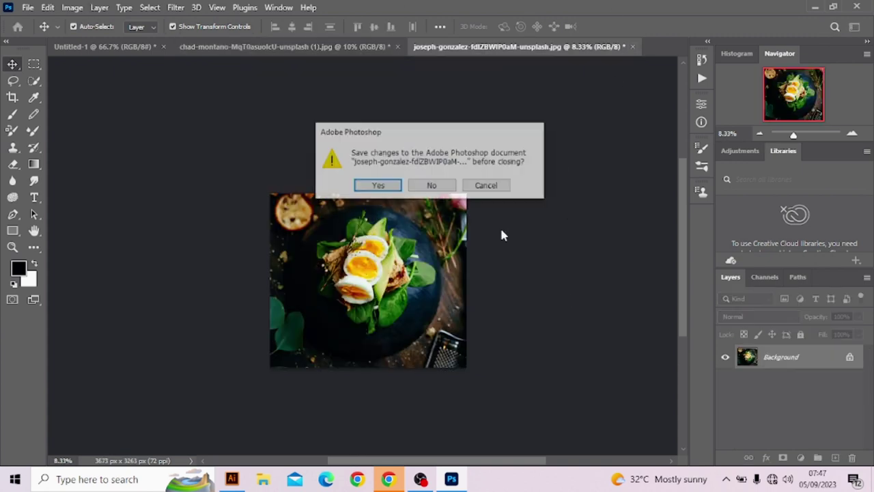
left_click(431, 184)
left_click(28, 7)
left_click(39, 33)
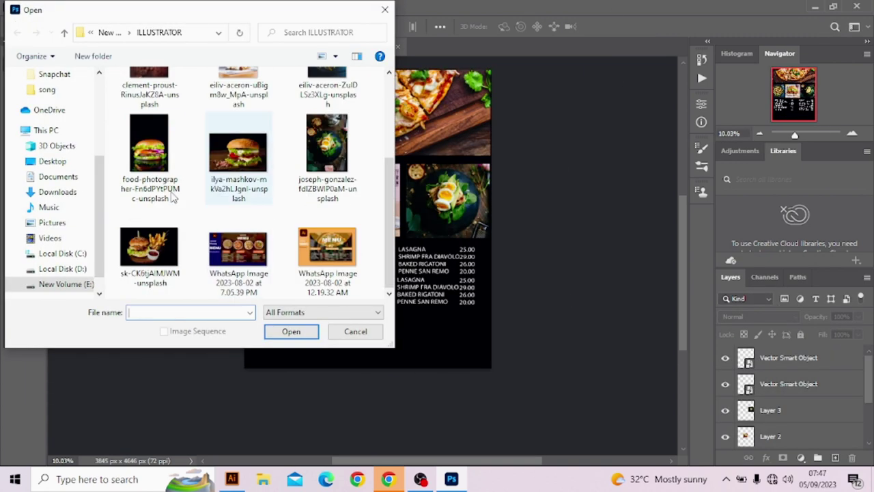
left_click(149, 253)
left_click(291, 331)
Step: Crop the burger-and-fries photo, trimming its top edge
left_click(12, 97)
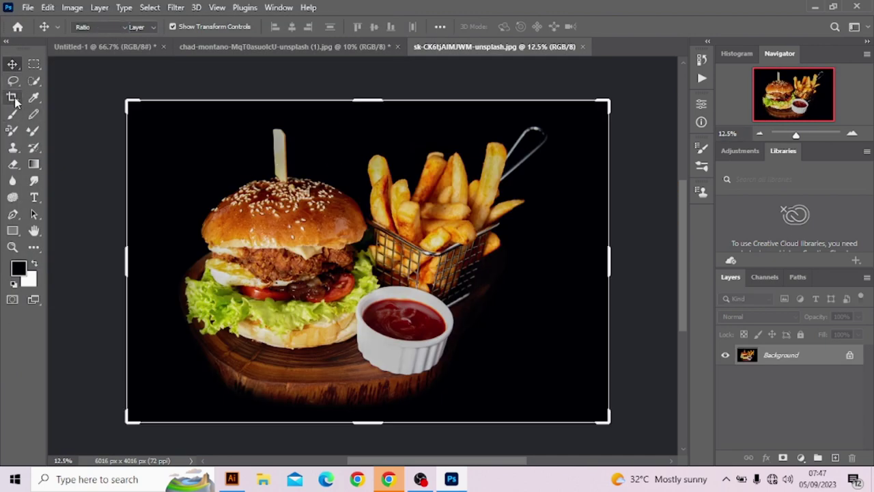
left_click_drag(360, 101, 360, 120)
left_click_drag(374, 404, 374, 399)
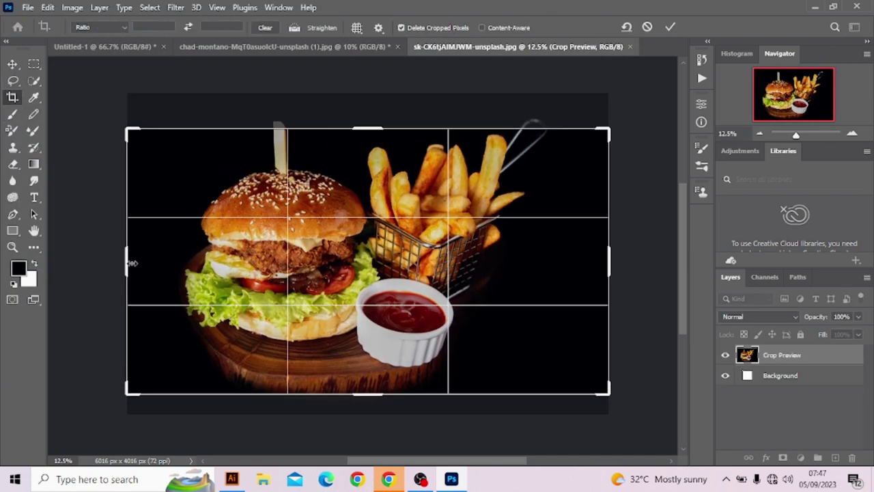
left_click(670, 27)
Step: Bring the burger photo into the poster, shrunk to quarter size at the bottom-left edge
left_click(12, 64)
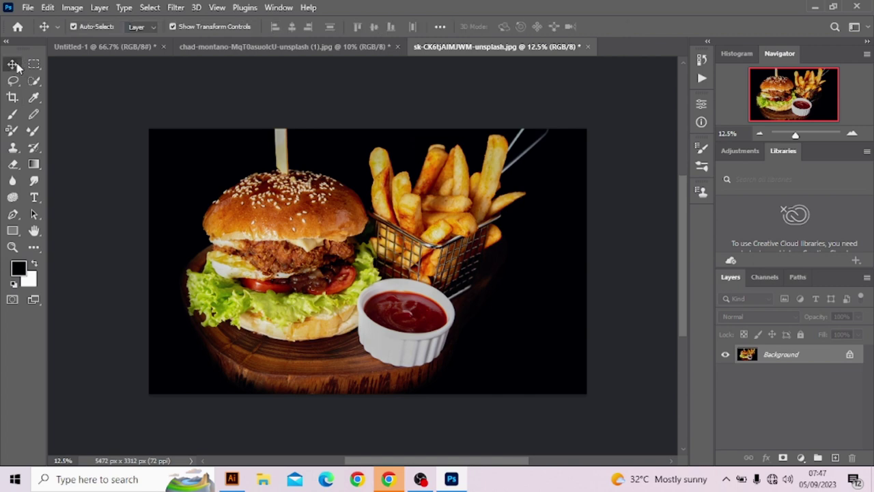
left_click_drag(385, 287, 294, 360)
left_click_drag(104, 446, 322, 321)
mouse_move(382, 287)
left_mouse_down()
mouse_move(302, 339)
mouse_move(329, 322)
left_mouse_up()
left_click_drag(278, 345, 282, 338)
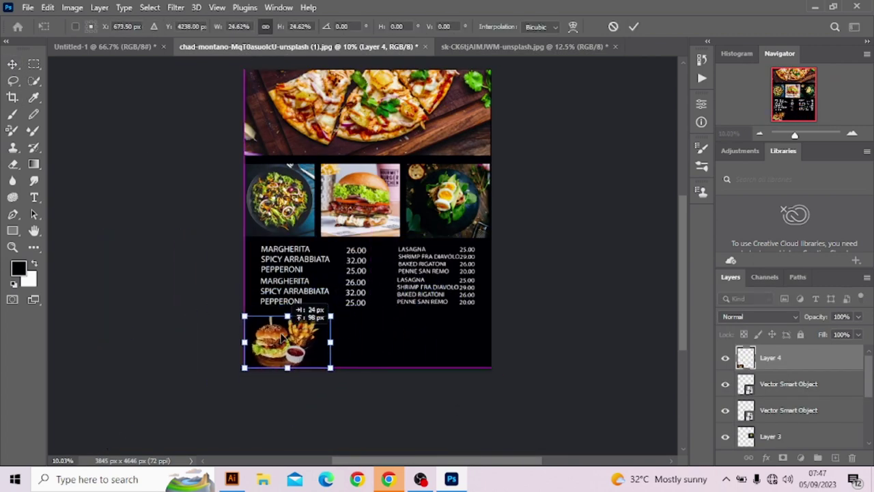
left_click(633, 27)
Step: Close the burger-and-fries photo without saving and open the ilya-mashkov burger photo
left_click(604, 46)
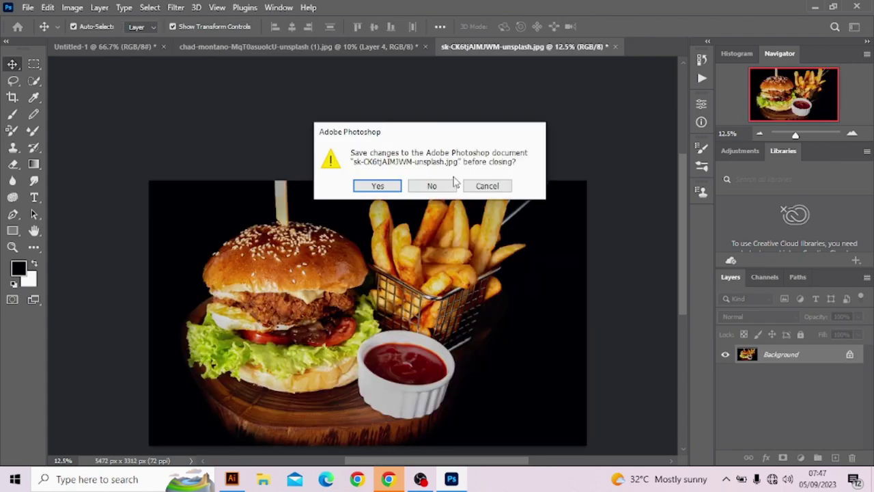
left_click(428, 183)
left_click(28, 7)
left_click(28, 8)
left_click(34, 32)
scroll(342, 135, "down", 3)
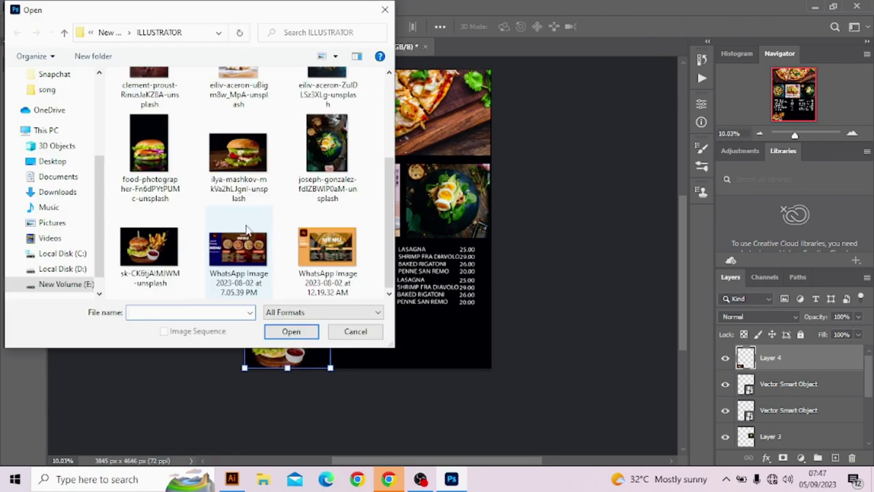
double_click(238, 146)
Step: Crop the burger photo, trimming its top, bottom and right side
key("c")
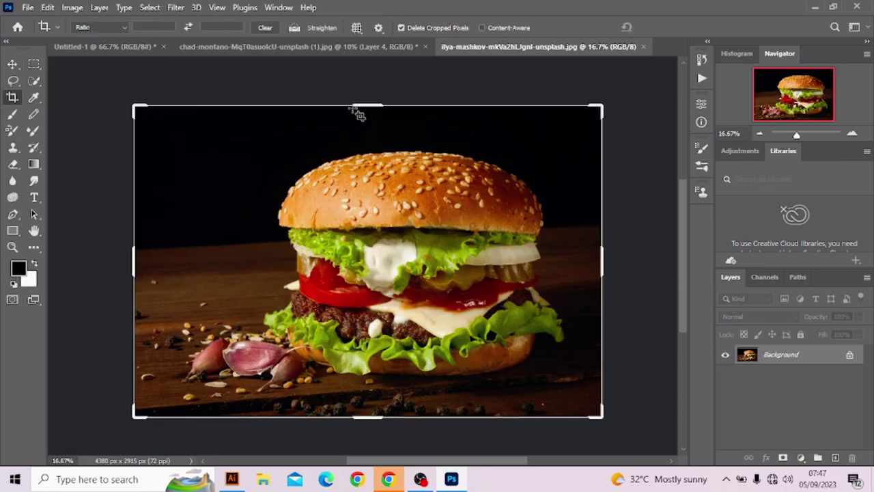
left_click_drag(367, 105, 376, 141)
left_click_drag(369, 412, 380, 381)
left_click_drag(602, 261, 598, 262)
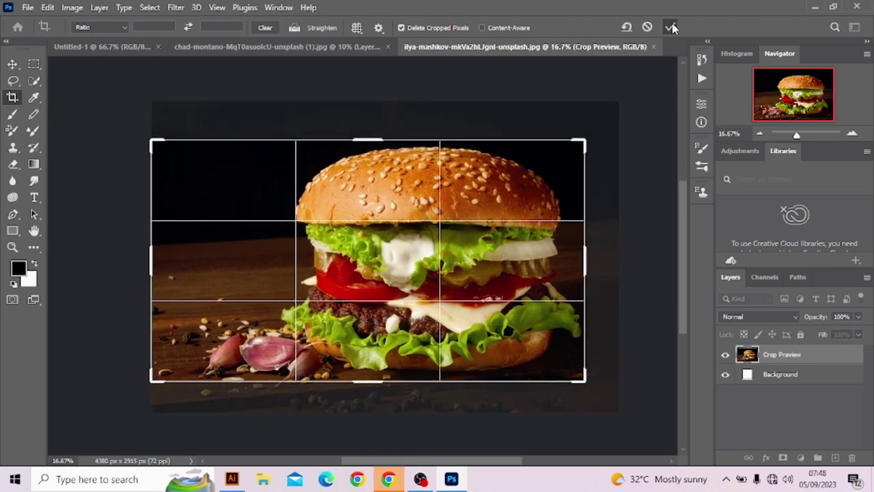
key("Return")
Step: Move the cropped burger into the menu and scale it into the bottom-right corner
key("v")
left_click_drag(258, 131, 386, 336)
key("ctrl+t")
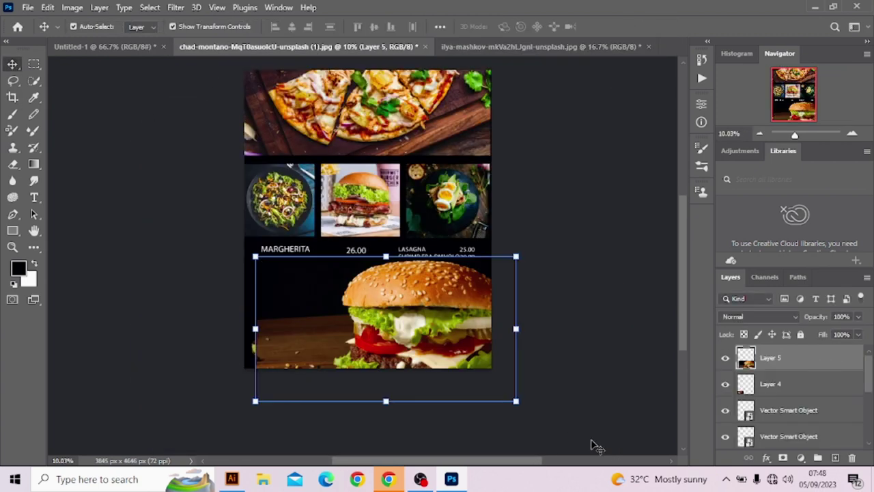
left_click_drag(517, 402, 426, 361)
left_click_drag(339, 308, 437, 328)
left_click_drag(351, 293, 395, 316)
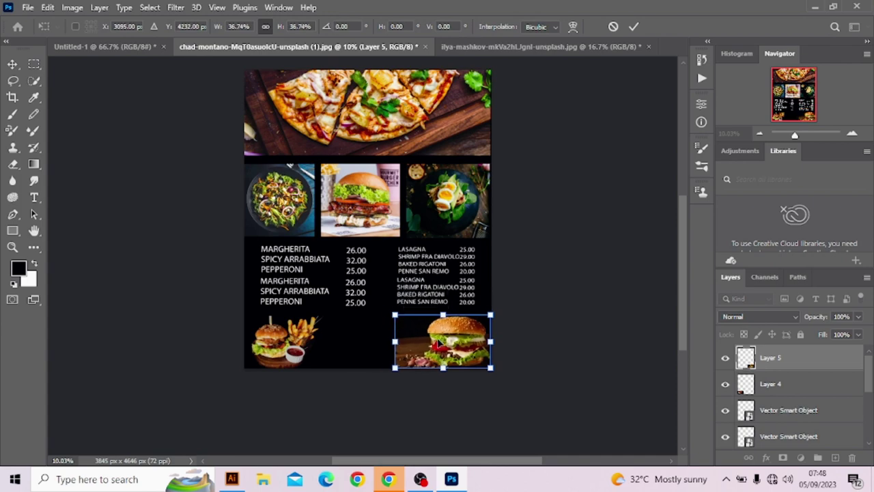
left_click(634, 26)
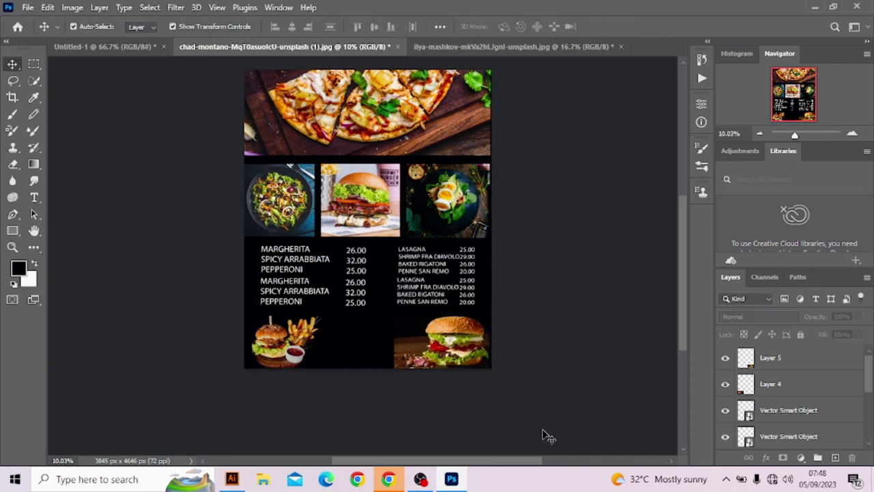
Step: Zoom into the menu's bottom-right corner and choose a soft round Eraser brush
key("z")
left_click_drag(521, 353, 345, 247)
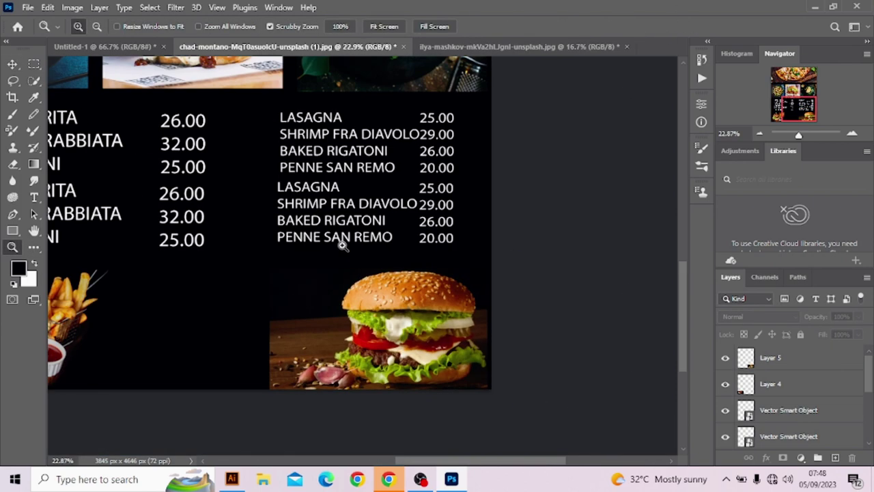
key("b")
left_click(92, 25)
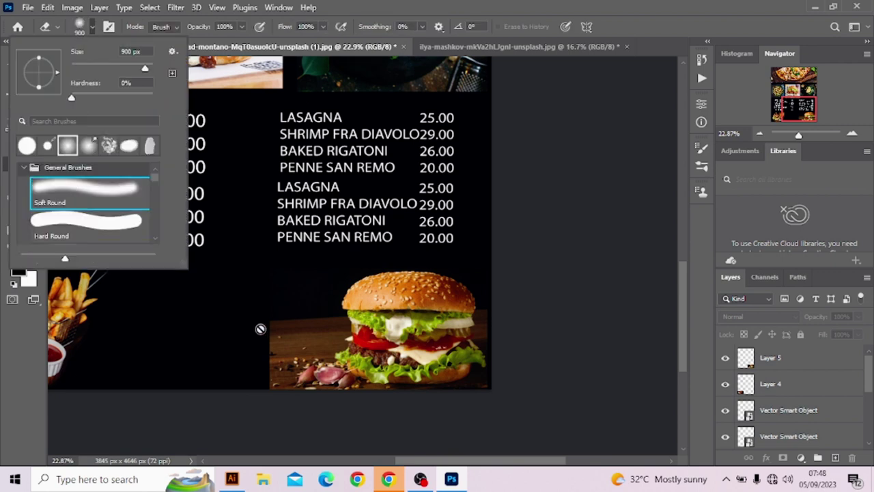
left_click(282, 313)
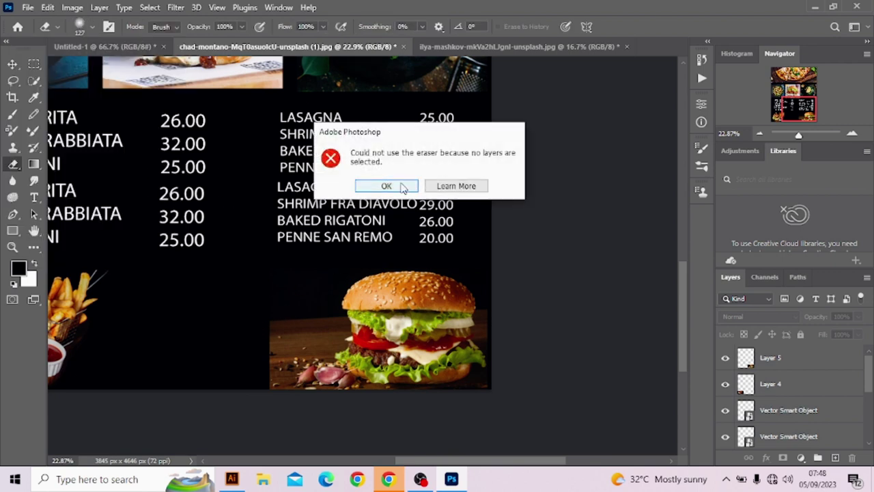
left_click(386, 185)
Step: Erase the wooden backdrop around the burger on Layer 5, then zoom back out
left_click(762, 364)
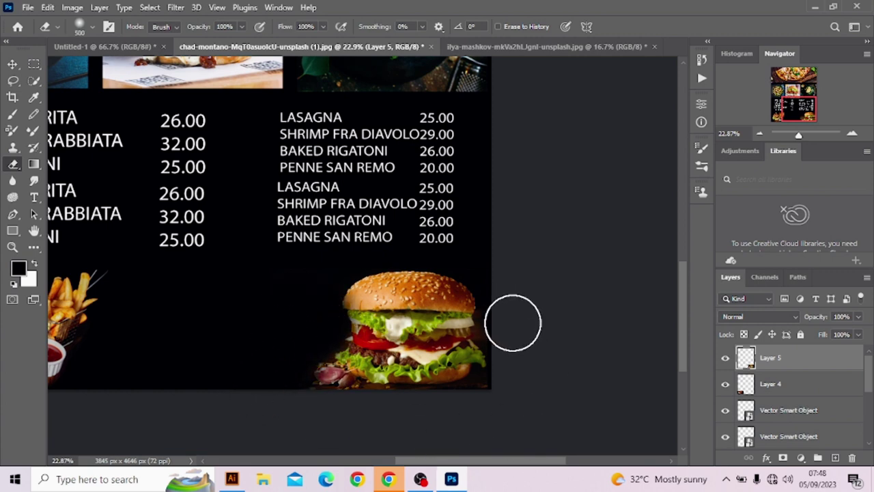
left_click(12, 65)
key("ctrl+minus")
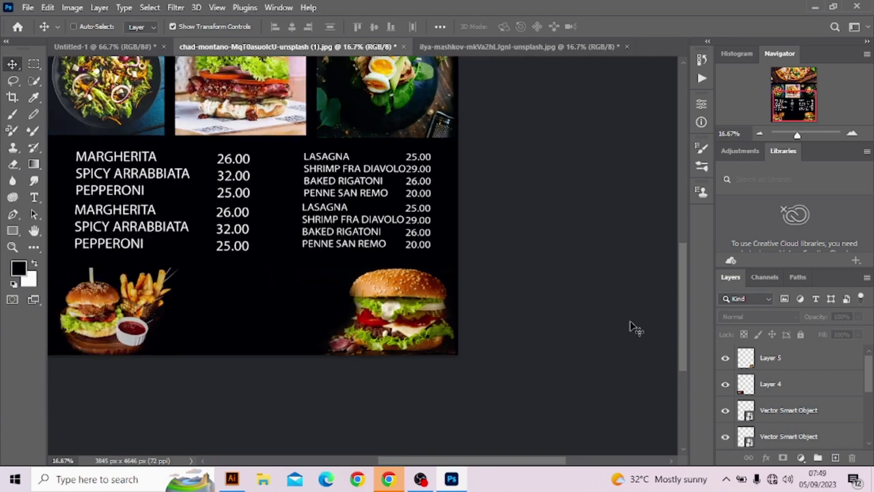
key("ctrl+minus")
Step: In Illustrator, send the faded background photo behind the black panel
left_click(232, 480)
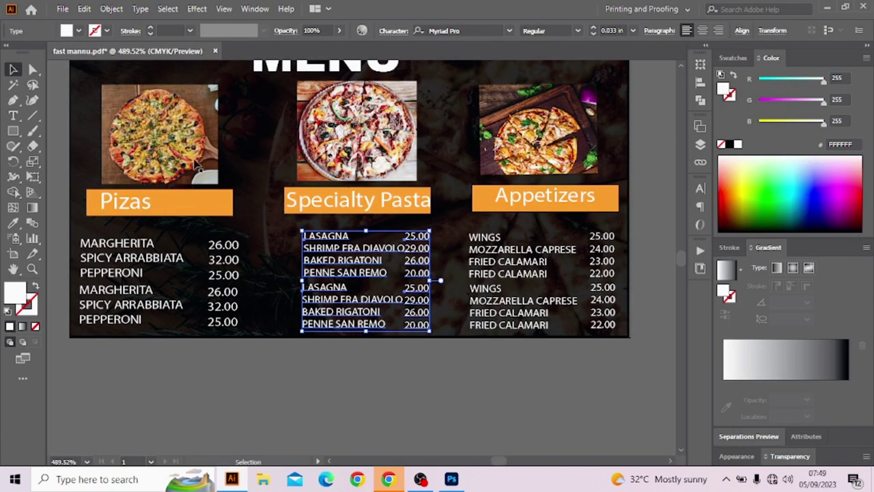
left_click(198, 165)
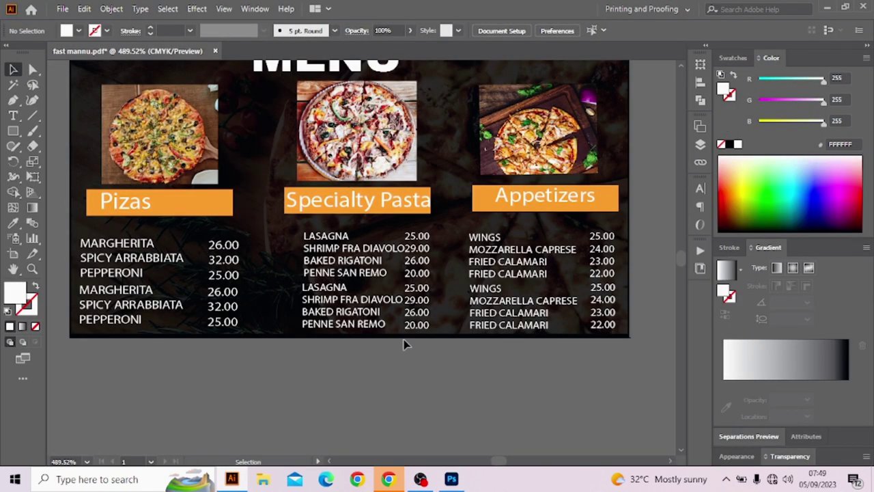
right_click(140, 125)
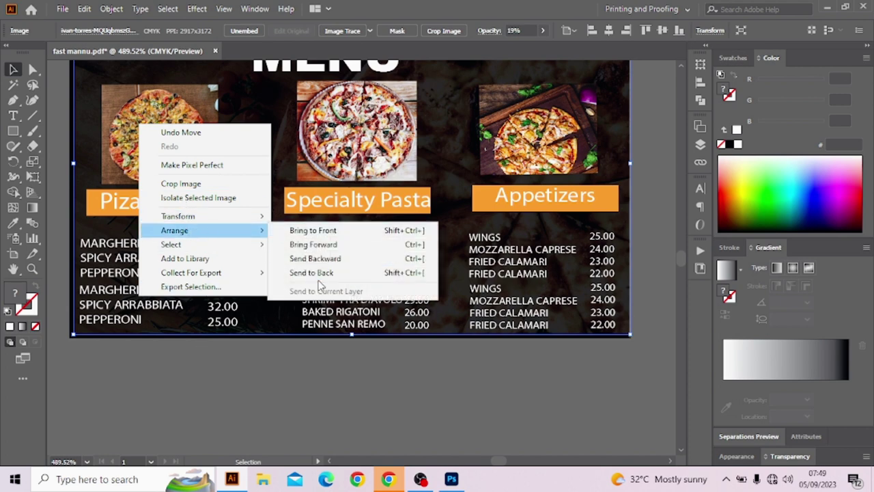
left_click(314, 270)
left_click(171, 156)
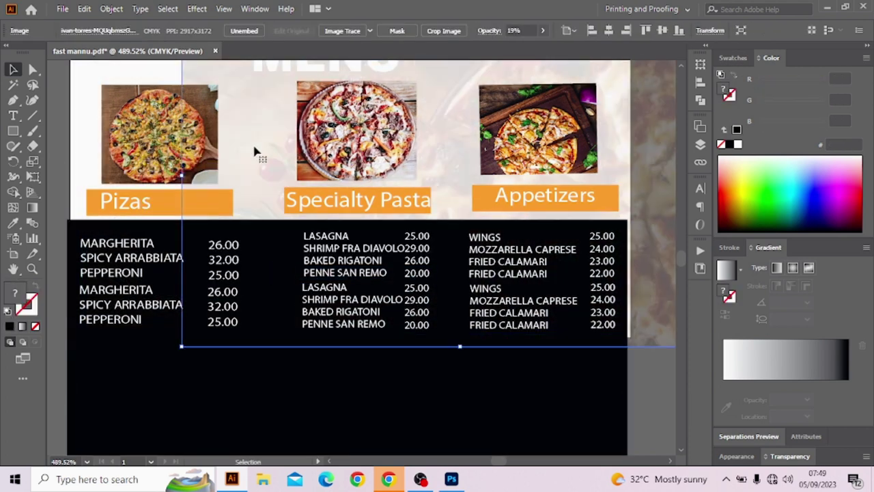
left_click(147, 142)
left_click(117, 127, "shift")
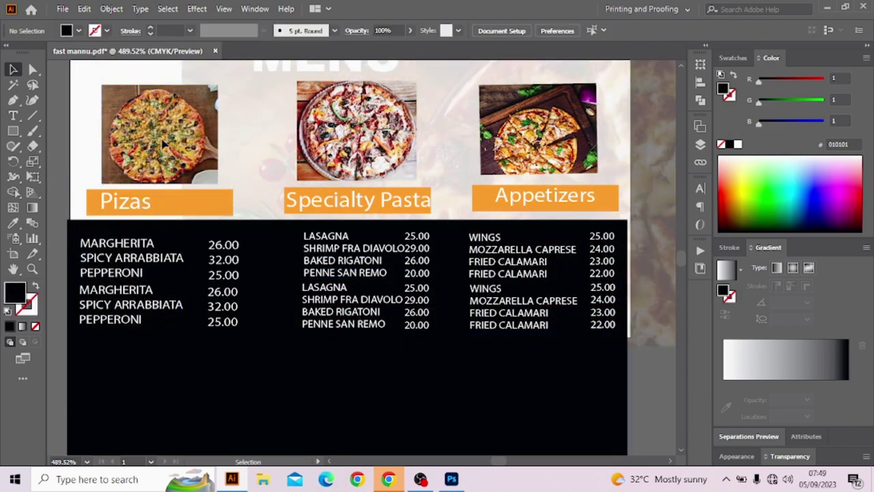
left_click(165, 143, "shift")
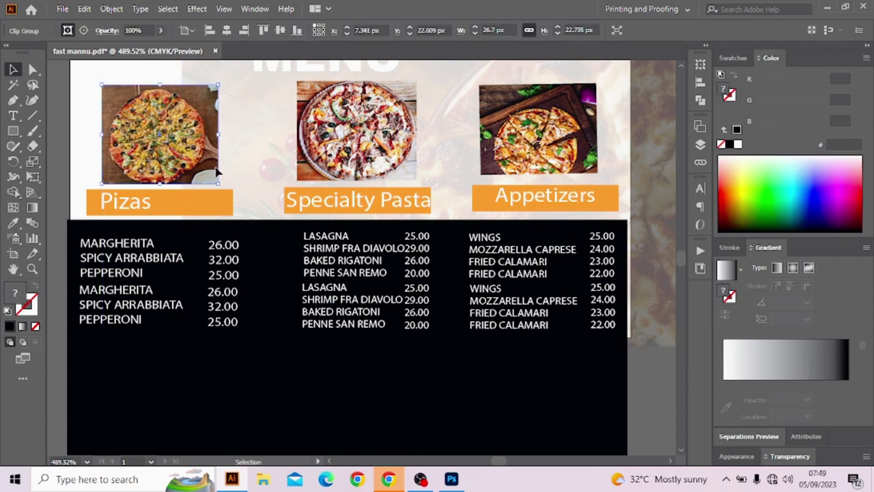
left_click(254, 179)
Step: Close fast mannu.pdf without saving and open the menu.ai file
left_click(216, 51)
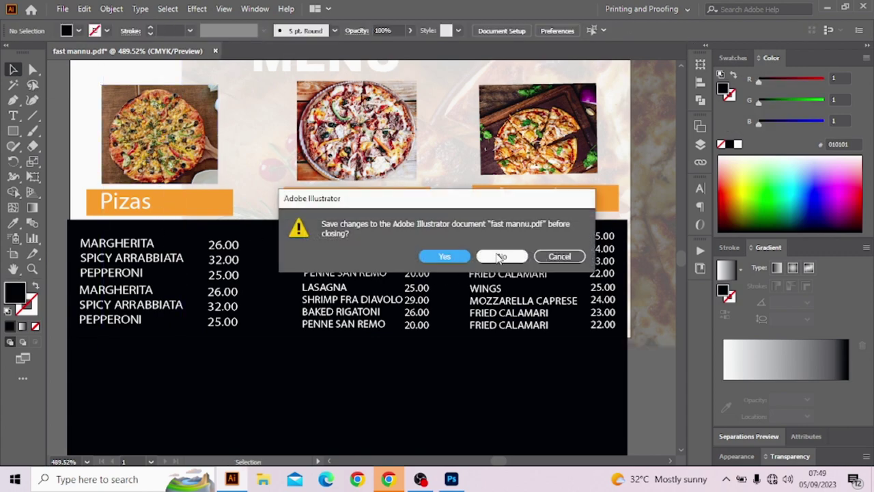
left_click(503, 255)
scroll(335, 218, "down", 2)
scroll(515, 350, "down", 1)
left_click(515, 350)
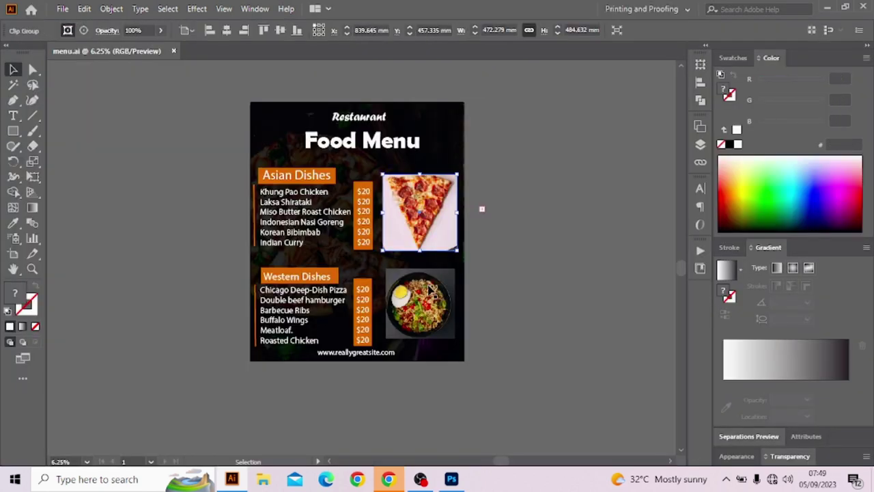
Step: Place the pizza-slice and salad artwork in Photoshop and delete the bottom-right burger
left_click_drag(429, 290, 416, 370)
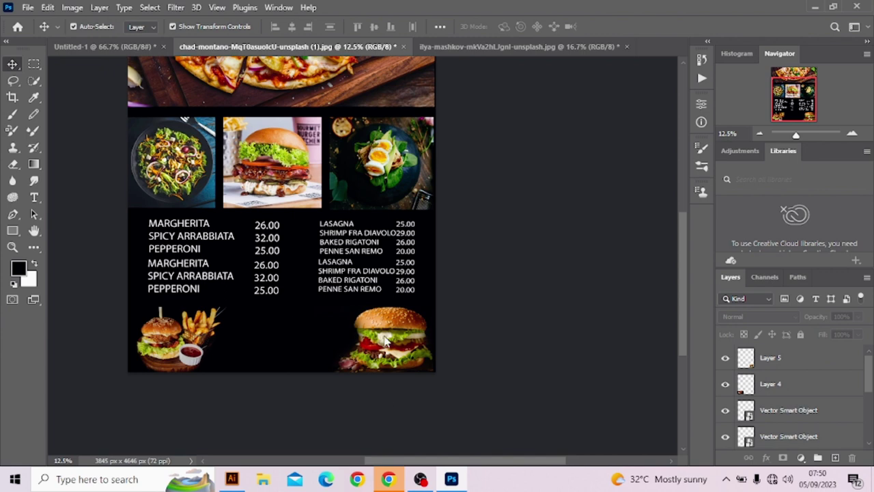
mouse_move(382, 338)
left_mouse_down()
mouse_move(258, 294)
mouse_move(256, 264)
left_mouse_up()
left_click(634, 26)
left_click(382, 246)
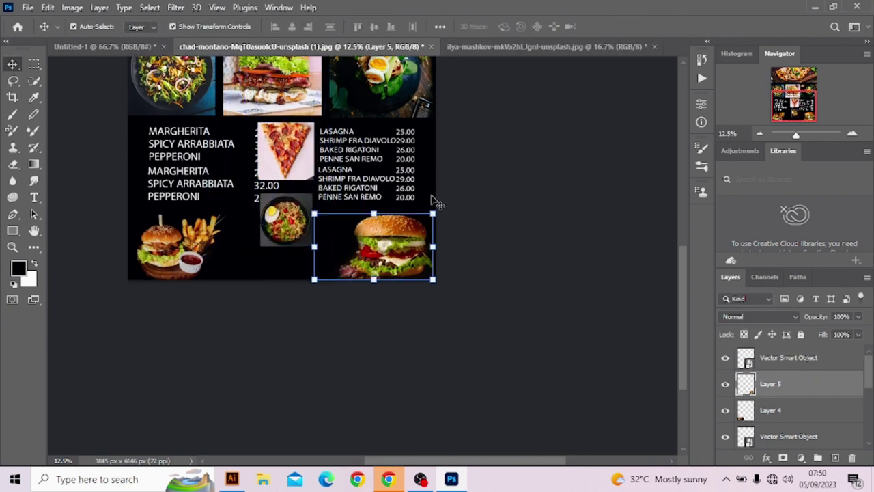
key("Delete")
Step: Rotate the pizza and salad artwork to run along the poster's bottom and position it
left_click_drag(252, 198, 297, 212)
key("ctrl+t")
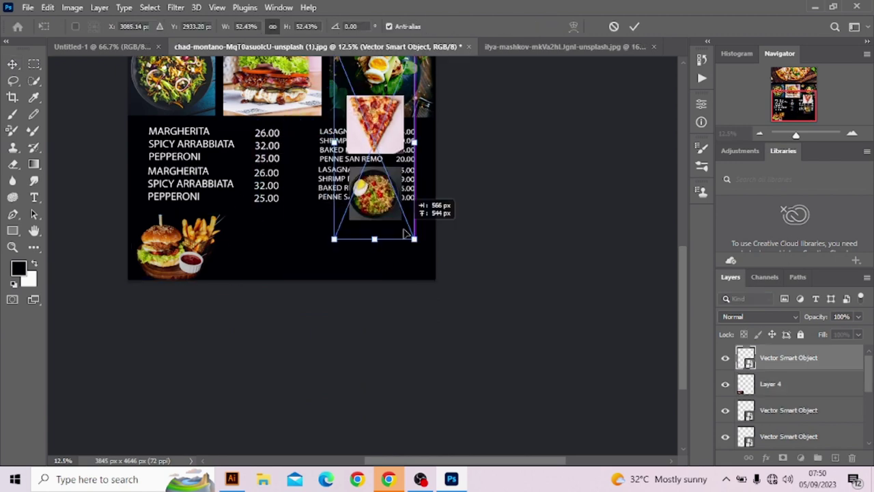
mouse_move(403, 252)
left_mouse_down()
mouse_move(395, 248)
mouse_move(471, 126)
mouse_move(381, 203)
mouse_move(446, 241)
left_mouse_up()
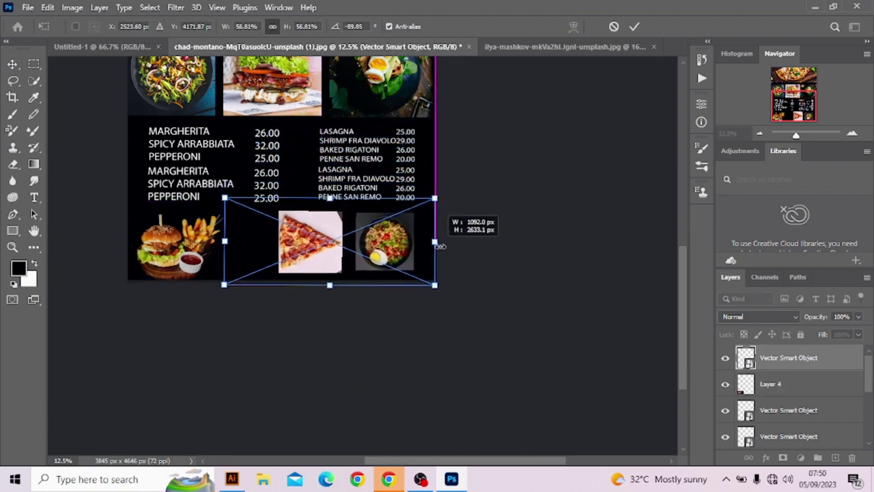
left_click(633, 28)
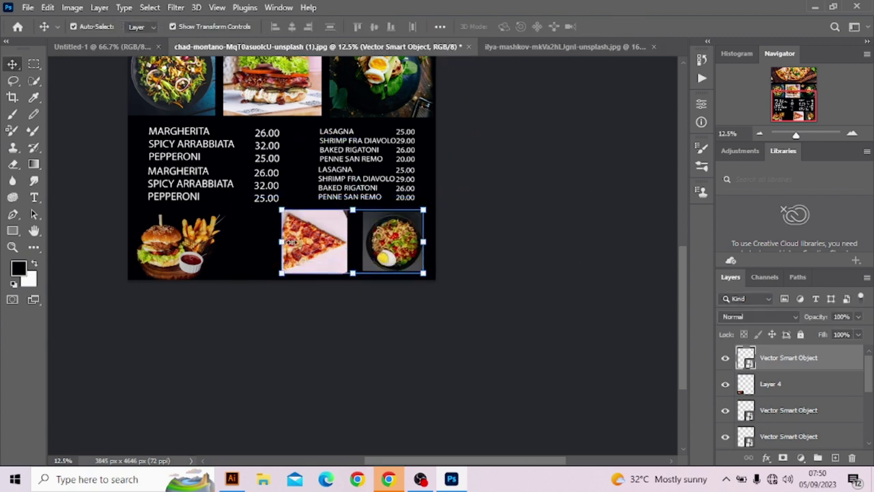
key("ctrl+t")
left_click_drag(377, 252, 367, 252)
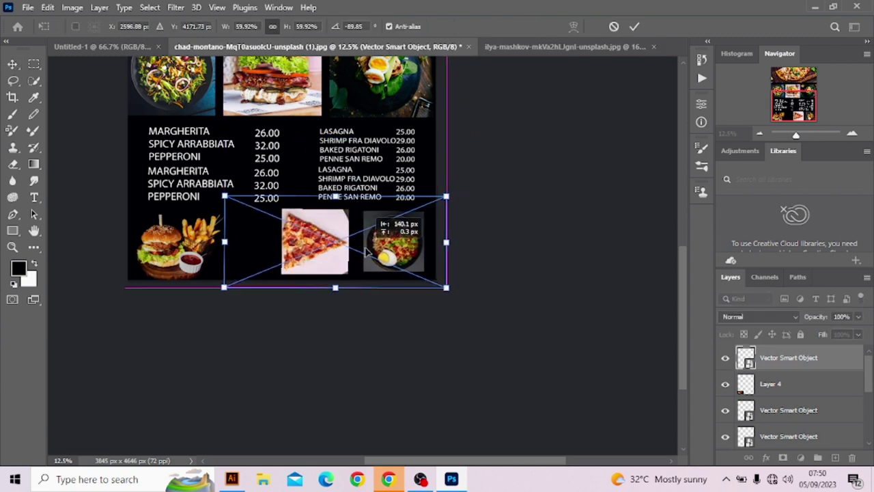
left_click(635, 27)
scroll(455, 410, "up", 1)
left_click(234, 256)
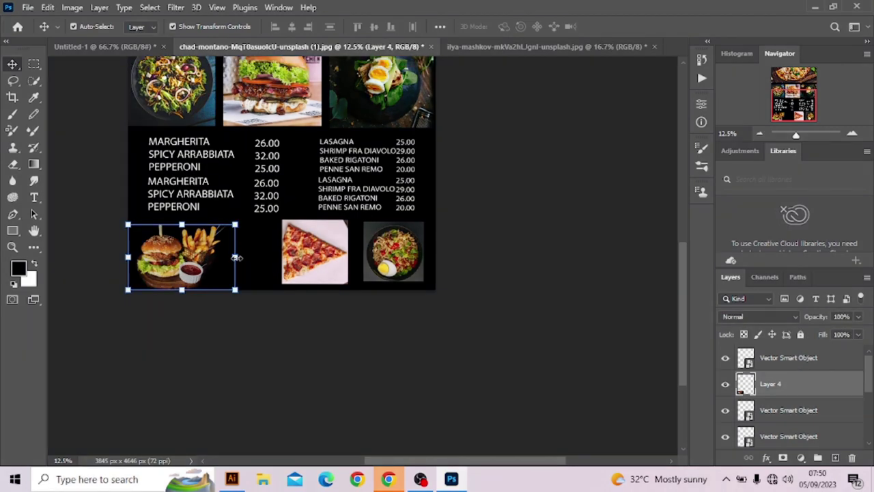